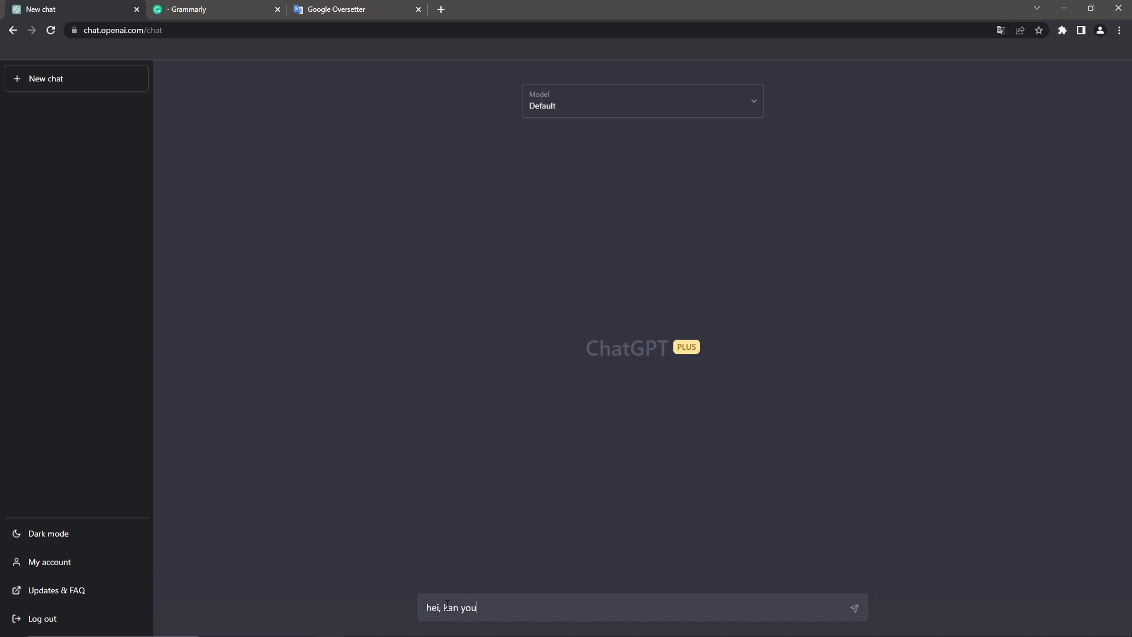
Step: Send the prompt "hei, kan du vennligst skrive en tekst om arkitekten Sverre Feen"
type("vennligst skrive en tekst om arkitekten Sverre Feen")
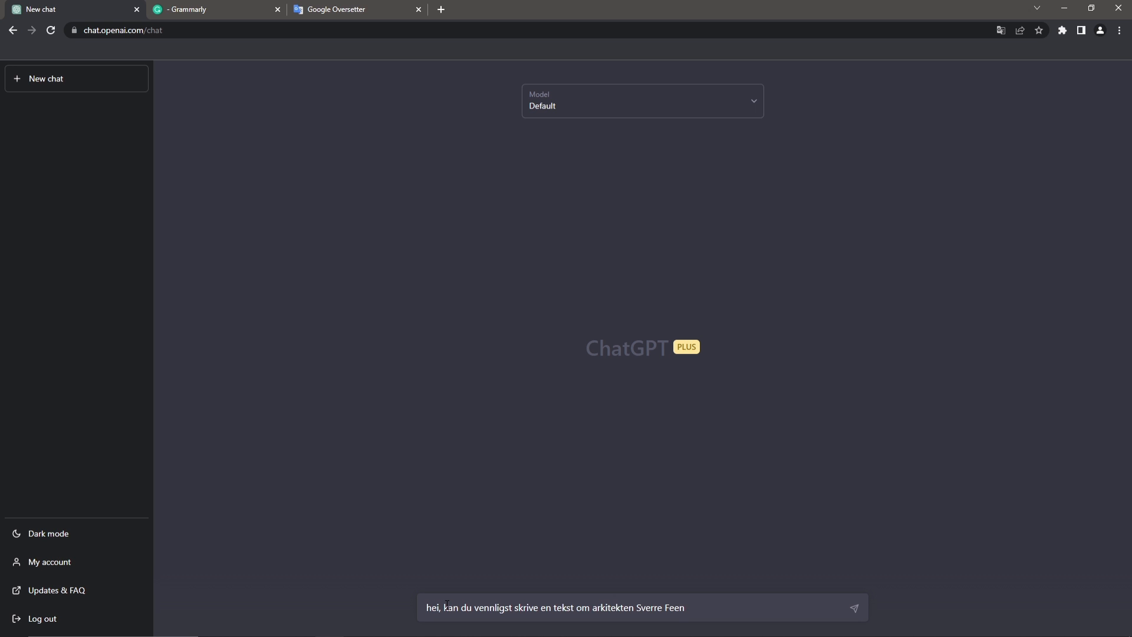
key("Return")
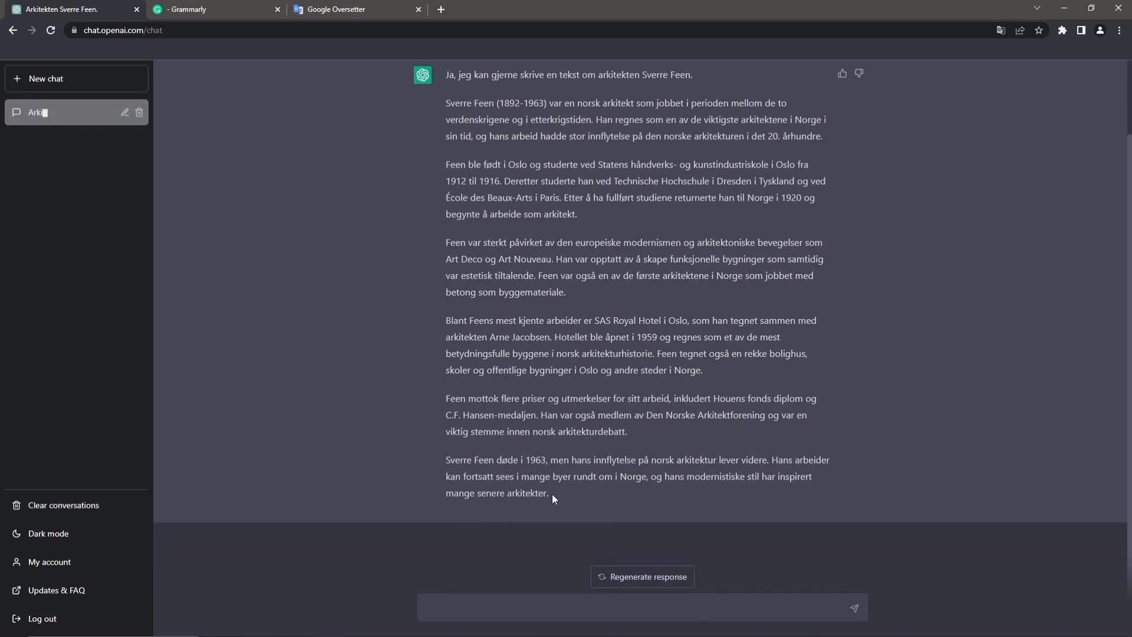
Step: Copy the answer's article paragraphs and send them in a new prompt beginning "vennligst skriv denne teksten på engelsk:"
left_click_drag(552, 494, 440, 195)
key("ctrl+c")
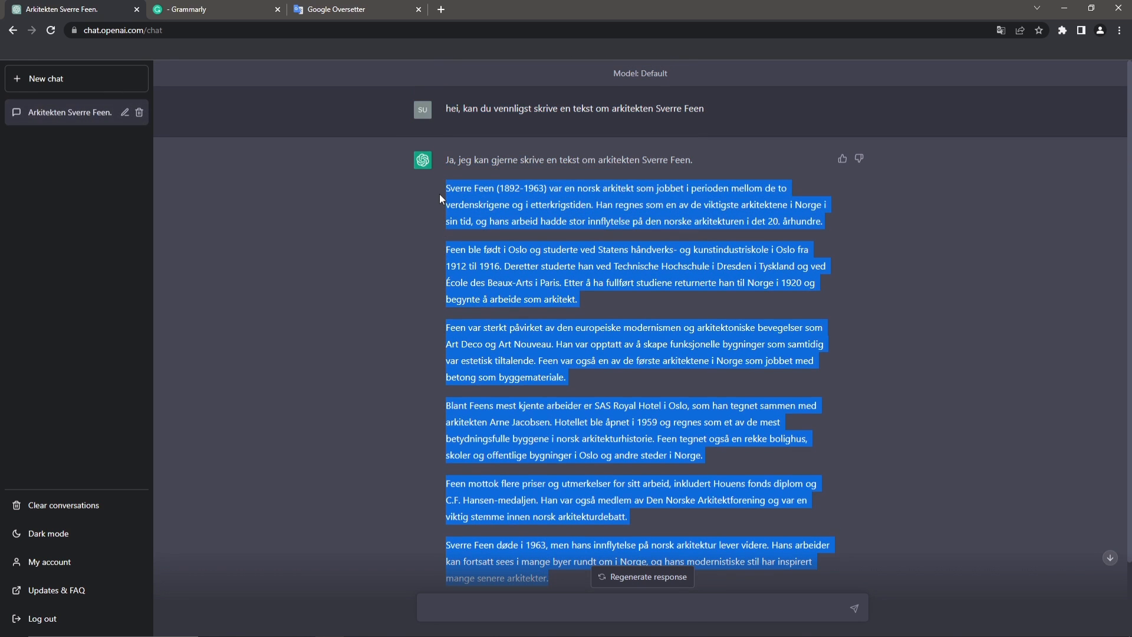
left_click(455, 608)
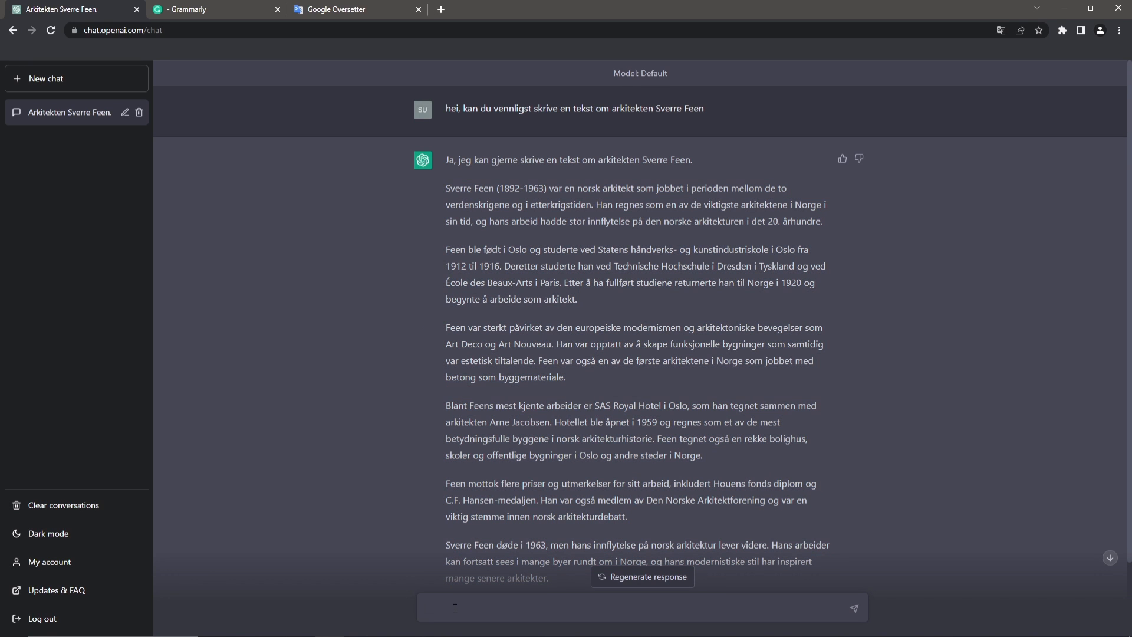
type("vennligst skriv denne teksten på engelsk")
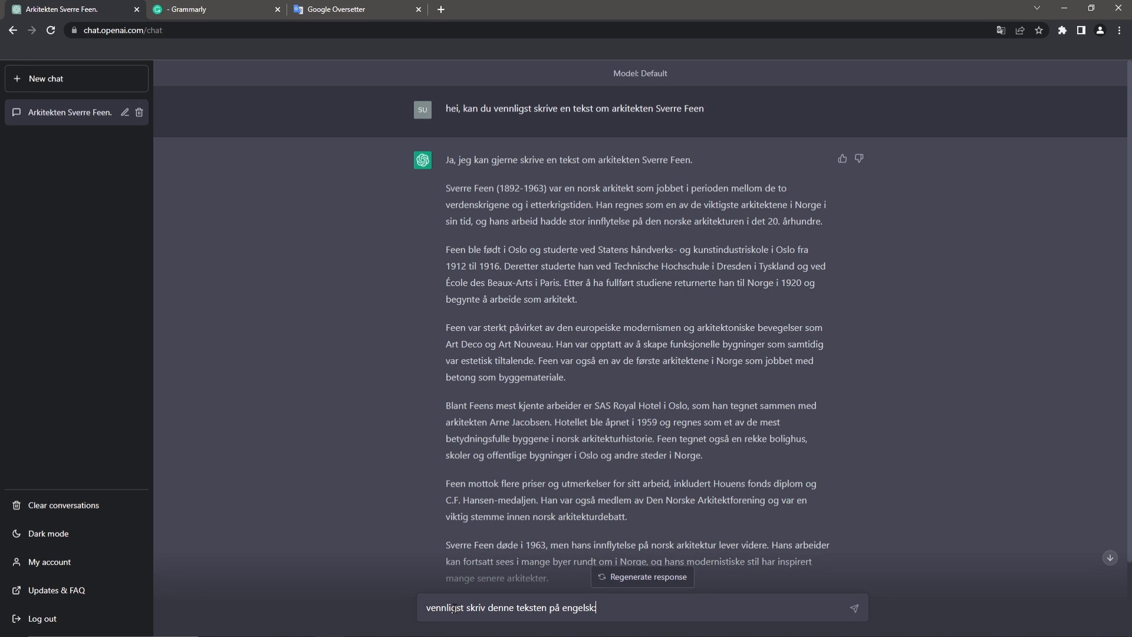
type(":")
key("shift+Return")
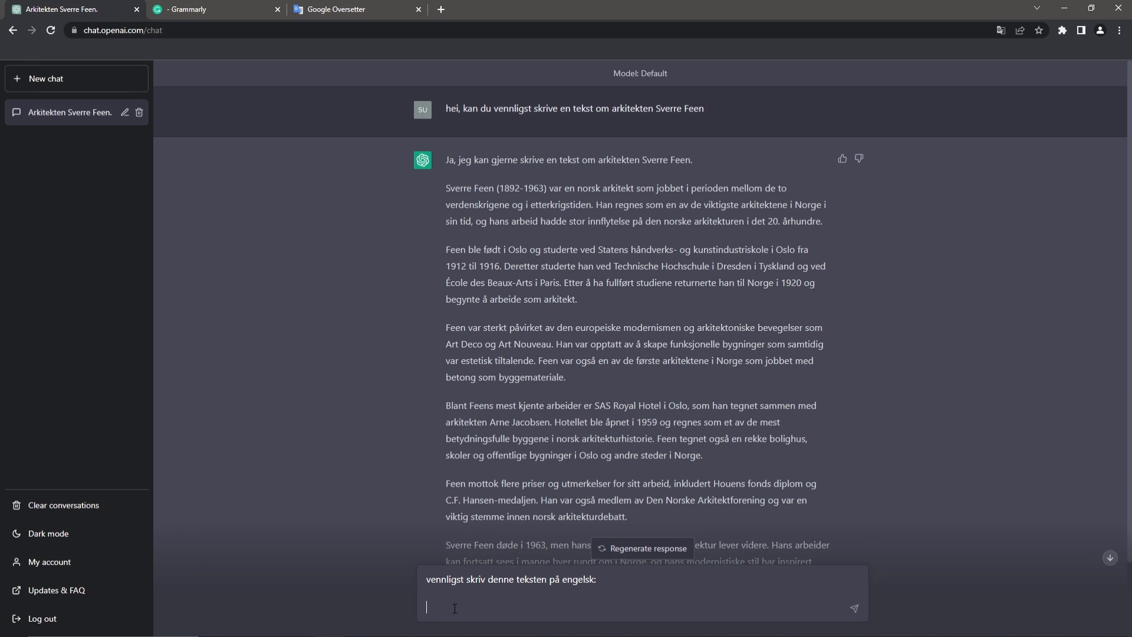
key("ctrl+v")
key("Return")
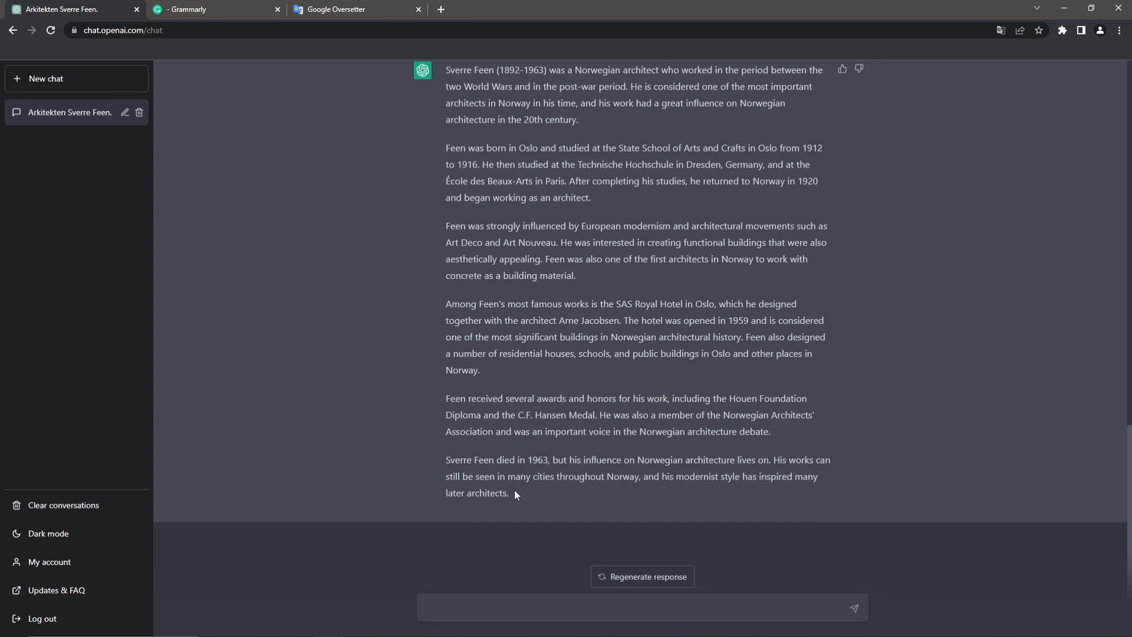
Step: Copy the English version of the article into Google Translate and translate it into Norwegian
left_click_drag(514, 489, 439, 178)
key("ctrl+c")
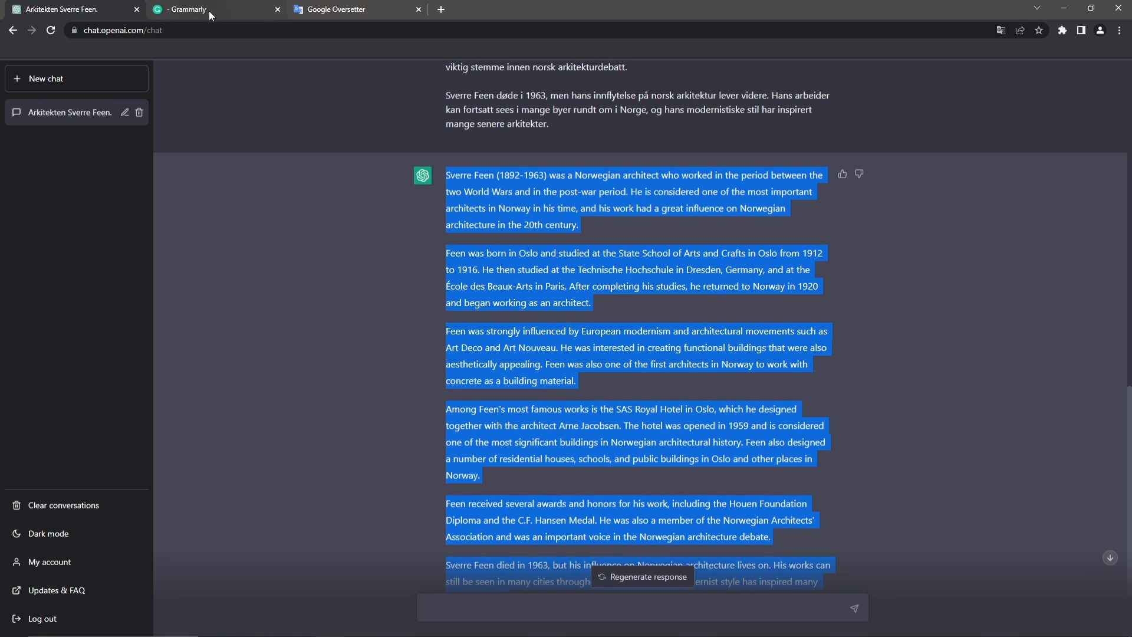
left_click(361, 9)
left_click(284, 184)
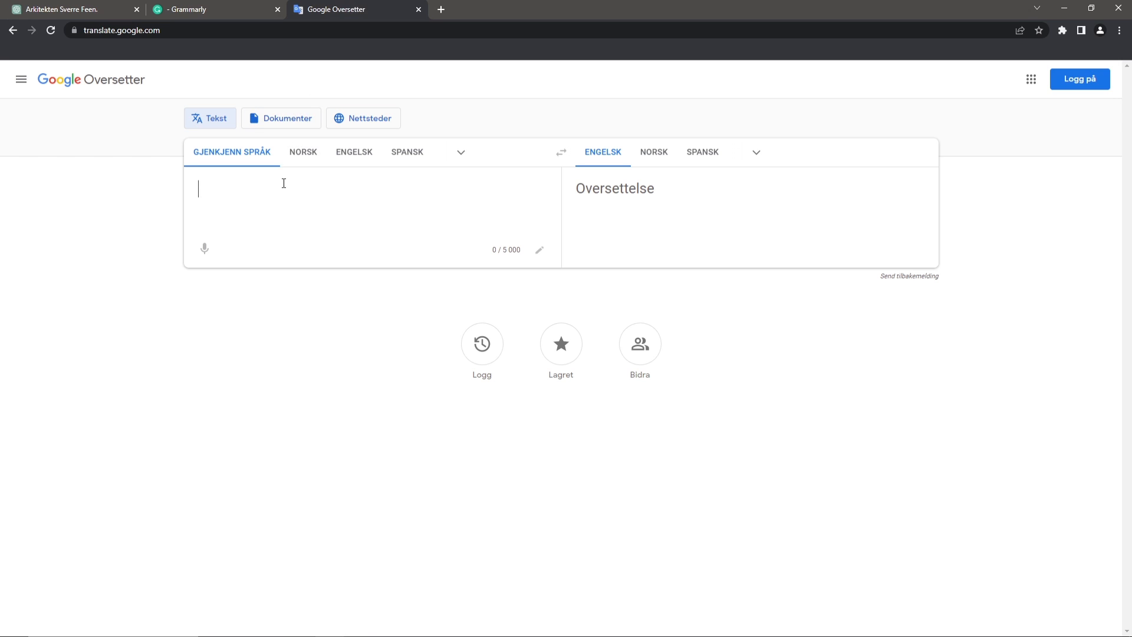
key("ctrl+v")
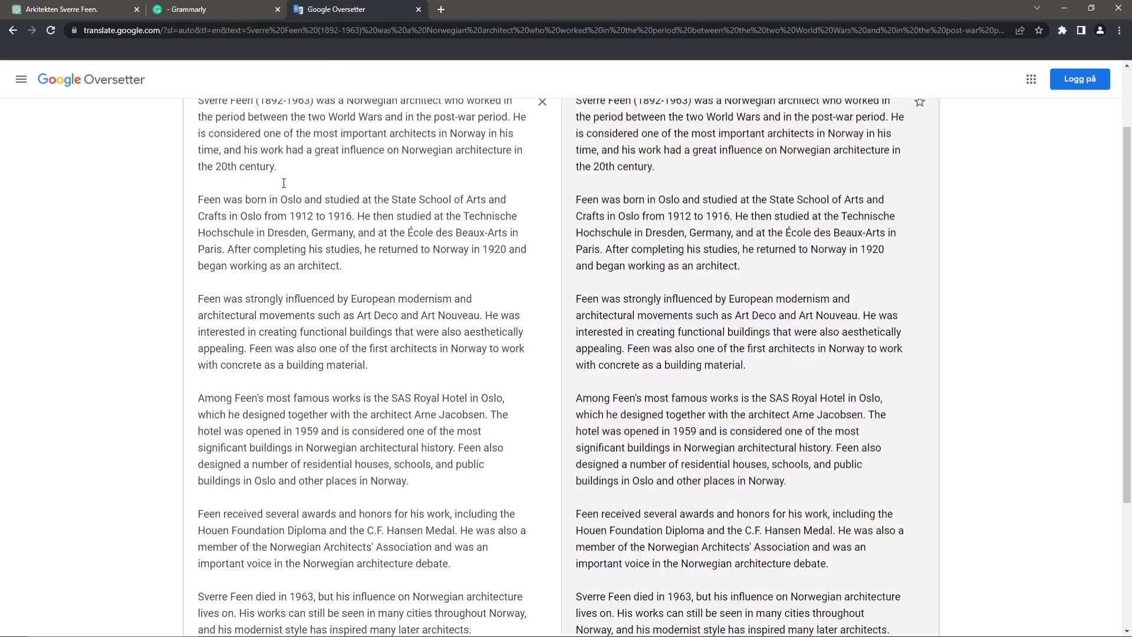
key("Return")
scroll(283, 183, "up", 2)
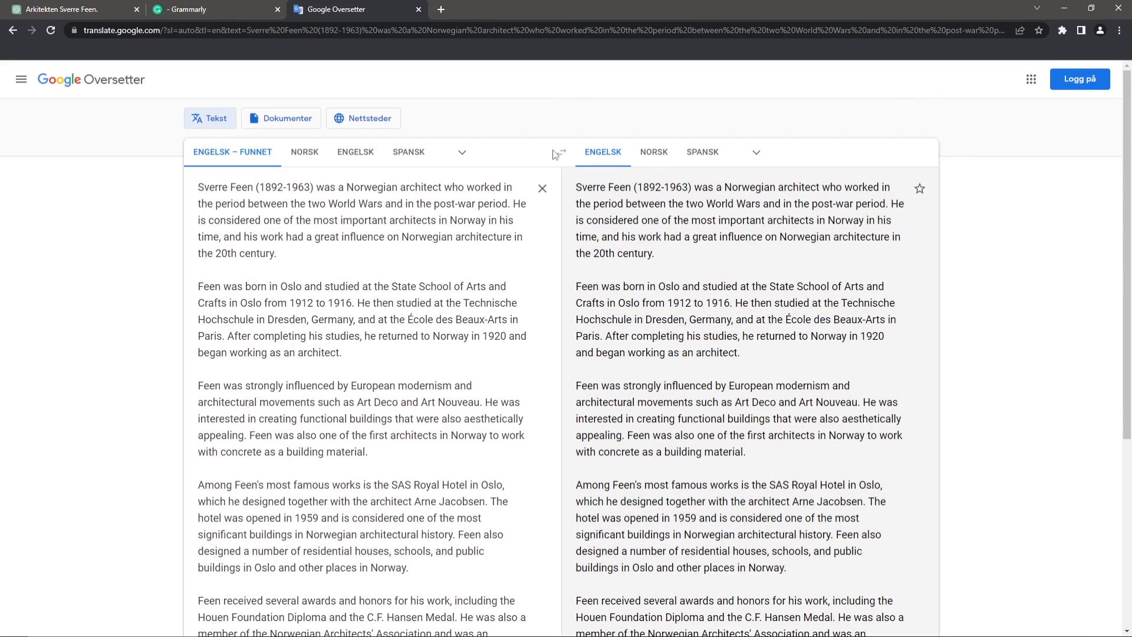
left_click(655, 152)
scroll(659, 155, "up", 3)
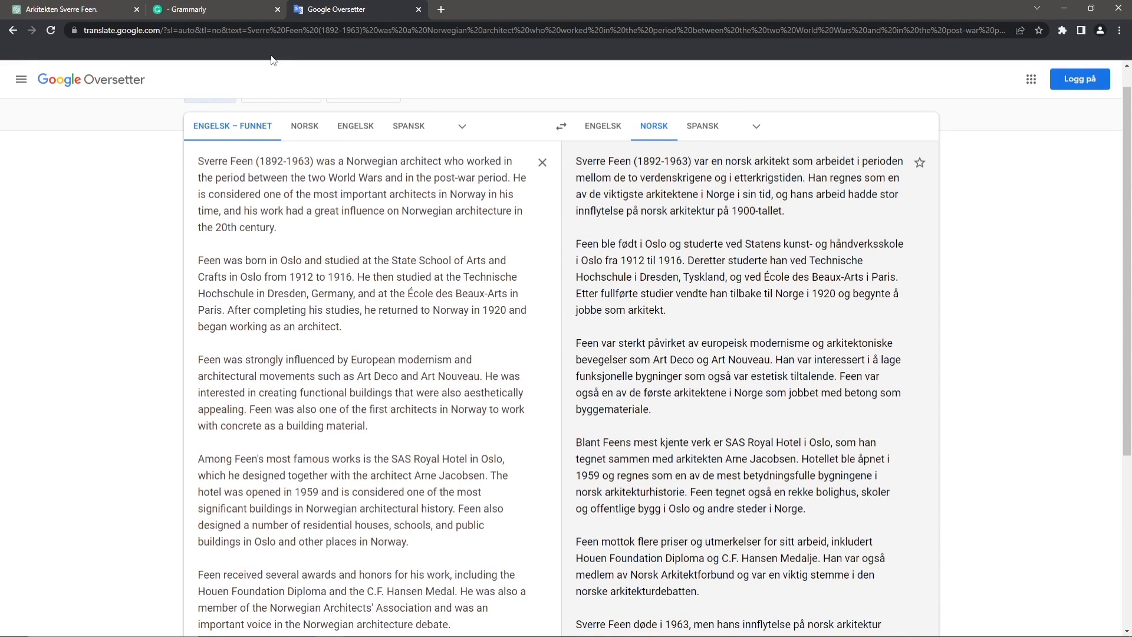
Step: Switch to Grammarly and paste the copied English article into the empty document
left_click(193, 13)
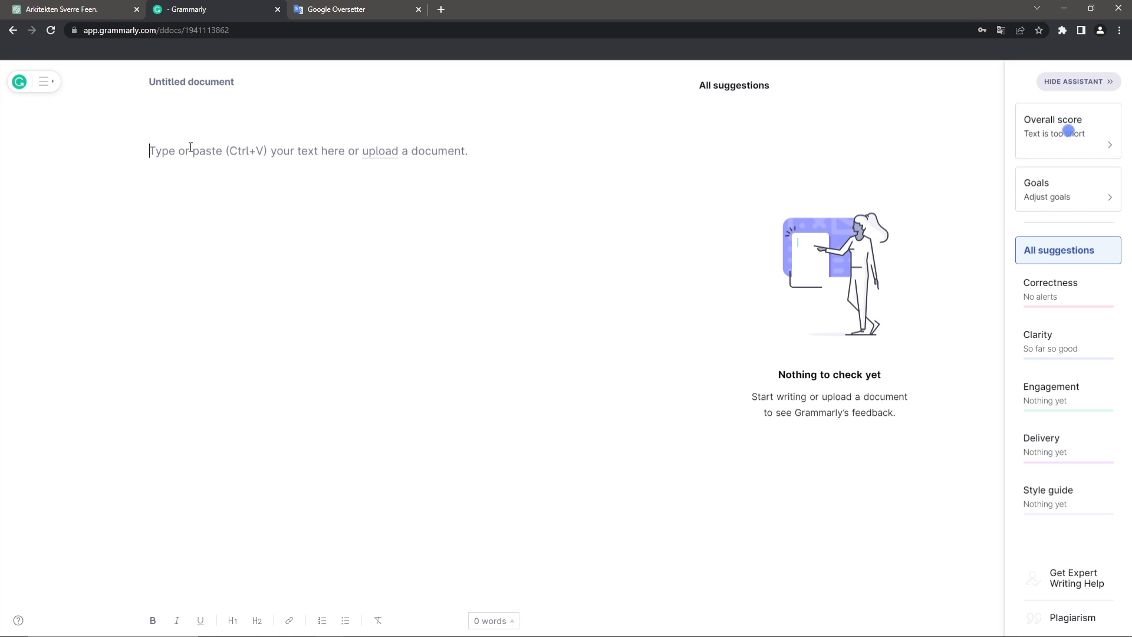
key("ctrl+v")
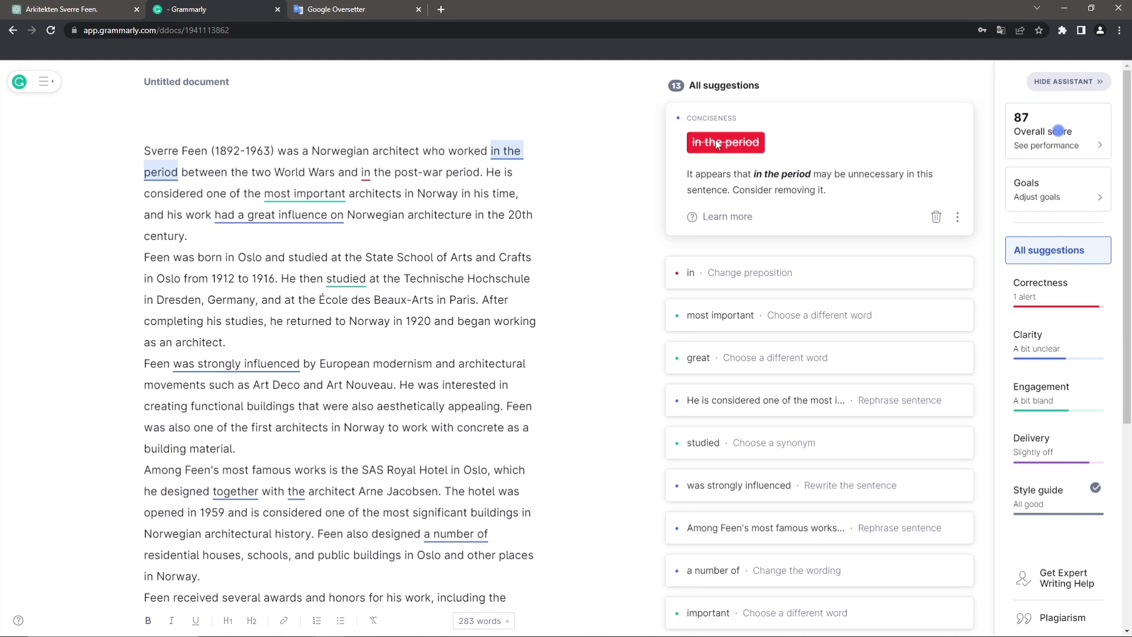
Step: Set the document's writing goals to the Academic domain, Essay type and Other format
left_click(1055, 195)
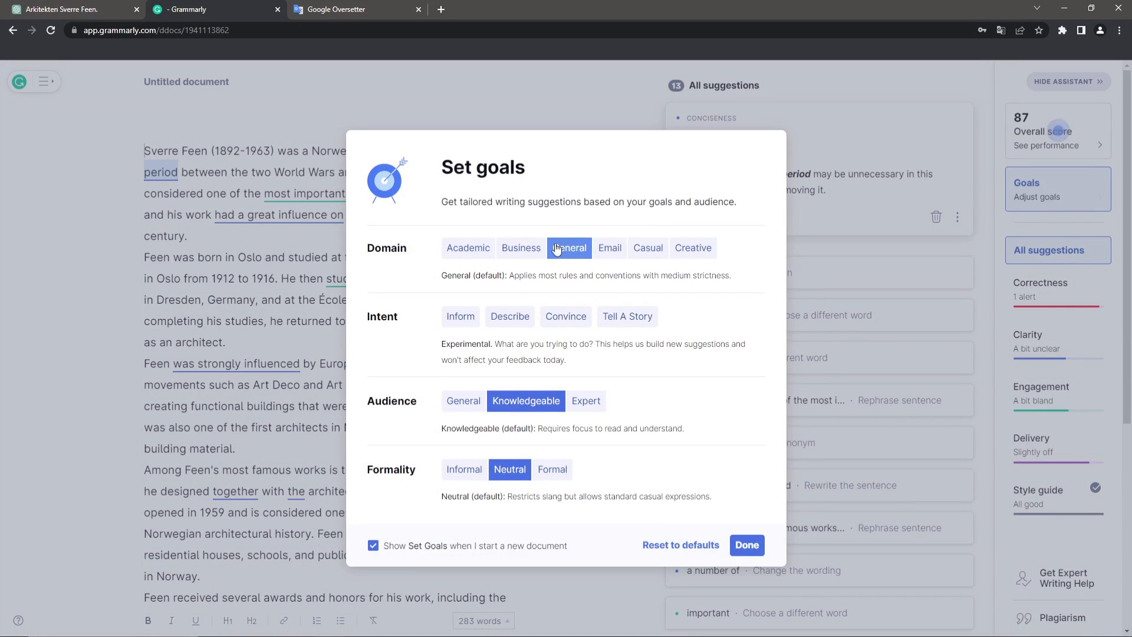
left_click(475, 248)
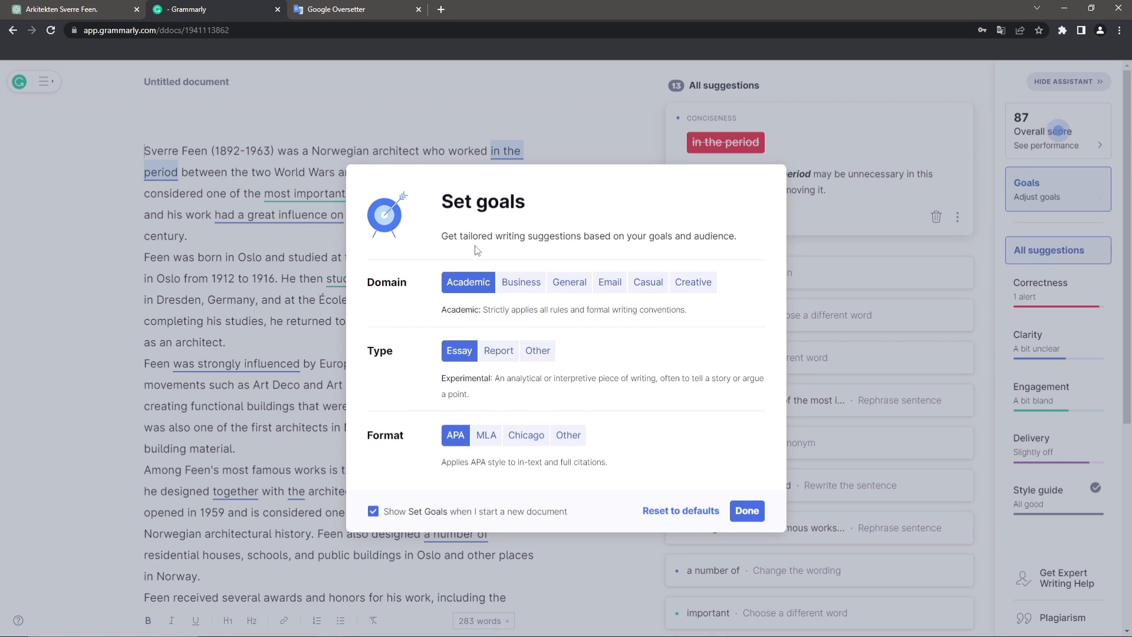
left_click(499, 352)
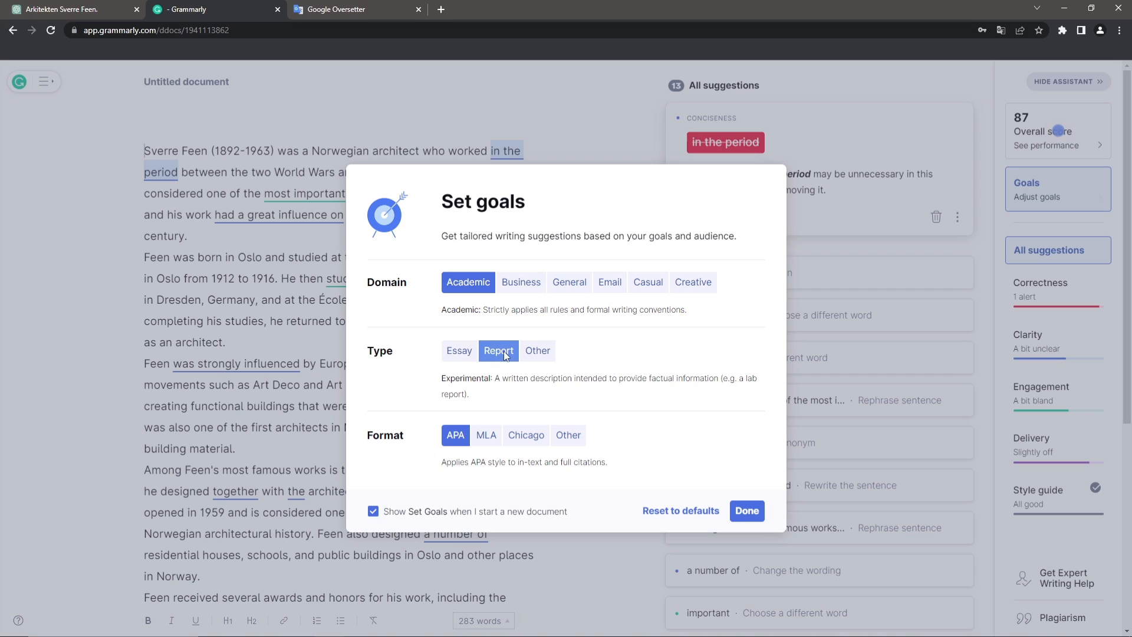
left_click(459, 351)
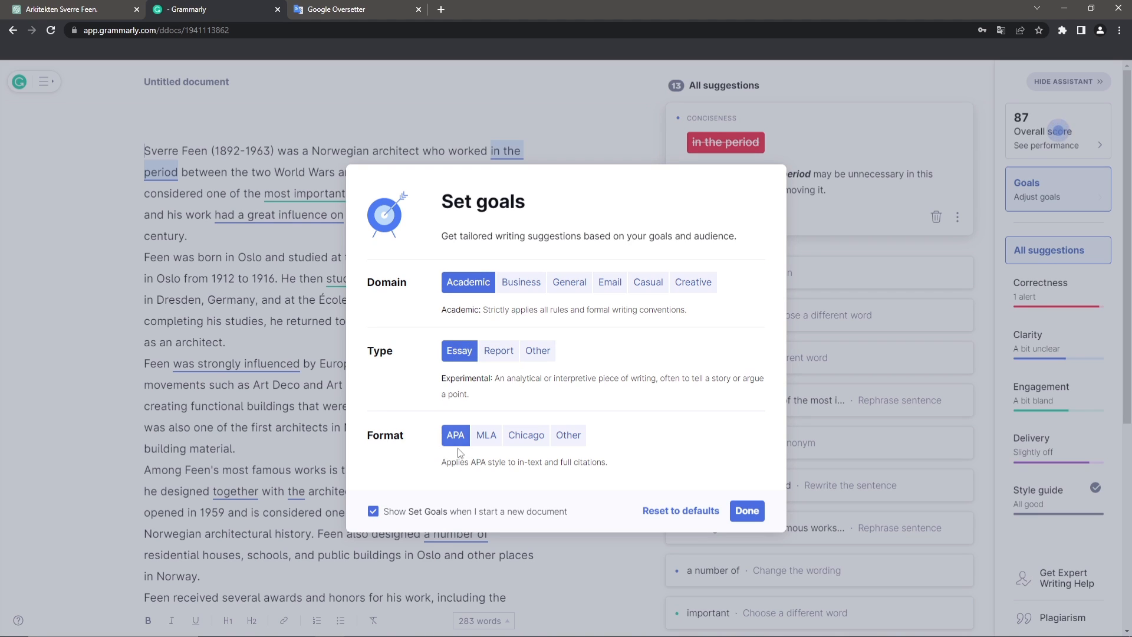
left_click(578, 439)
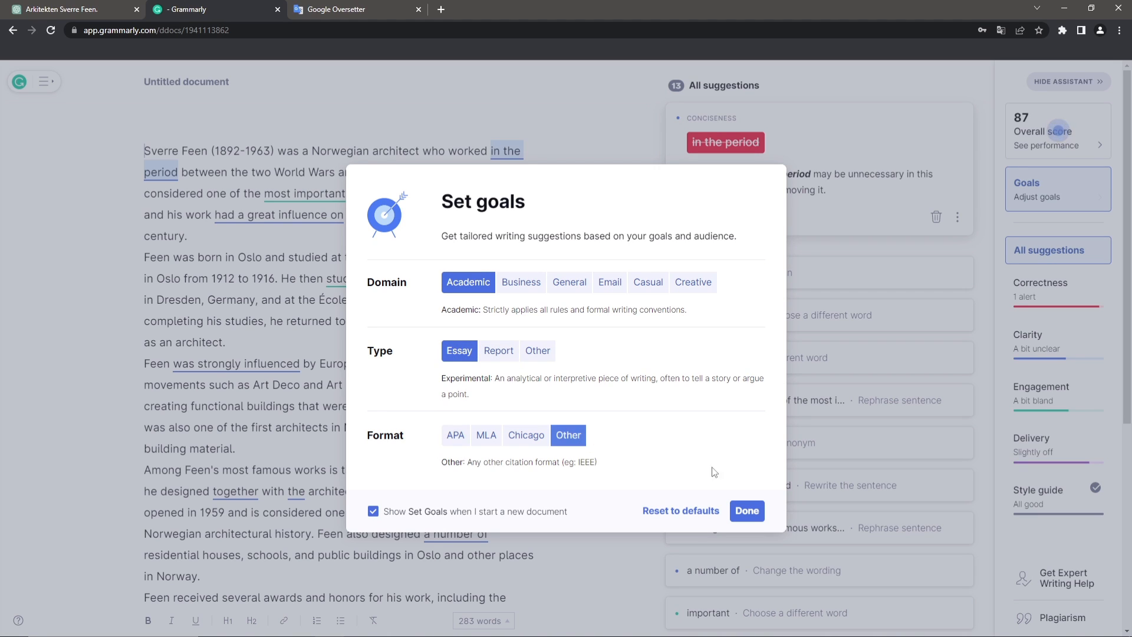
left_click(746, 511)
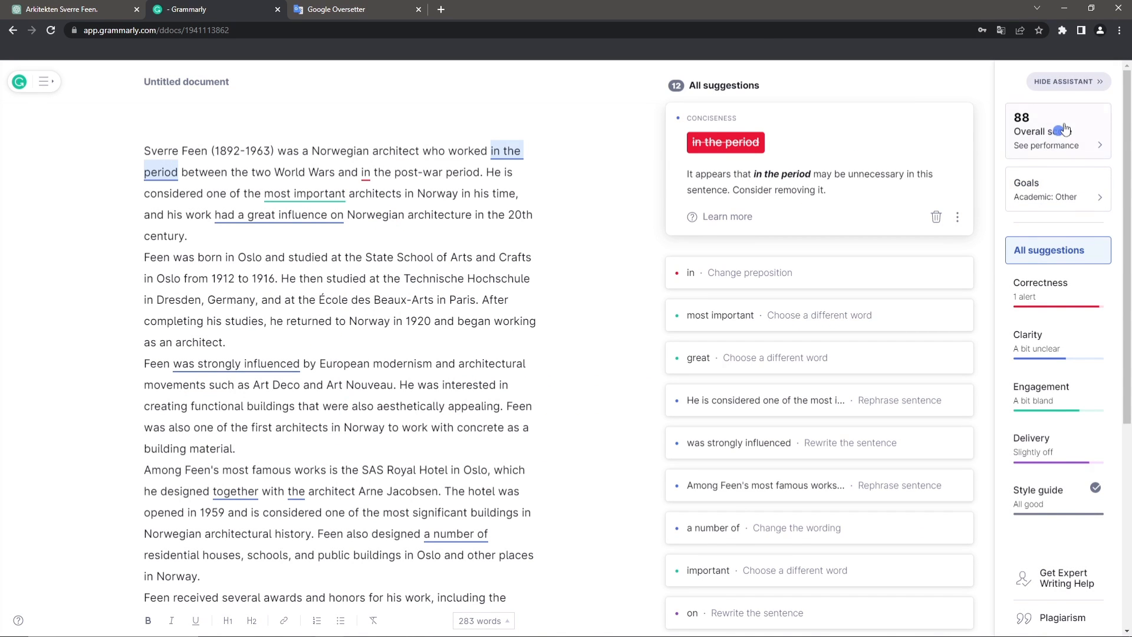
Step: Accept the suggestions for the first paragraph that remove "in the period" and "in" and replace "most important" with "most influential"
scroll(572, 252, "down", 1)
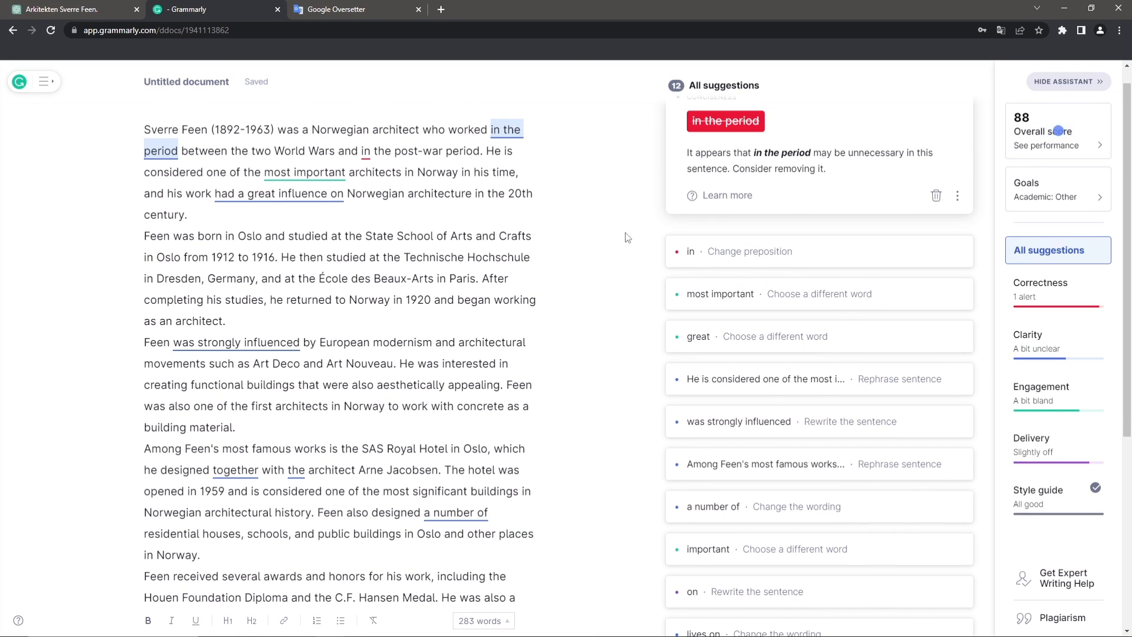
left_click(727, 127)
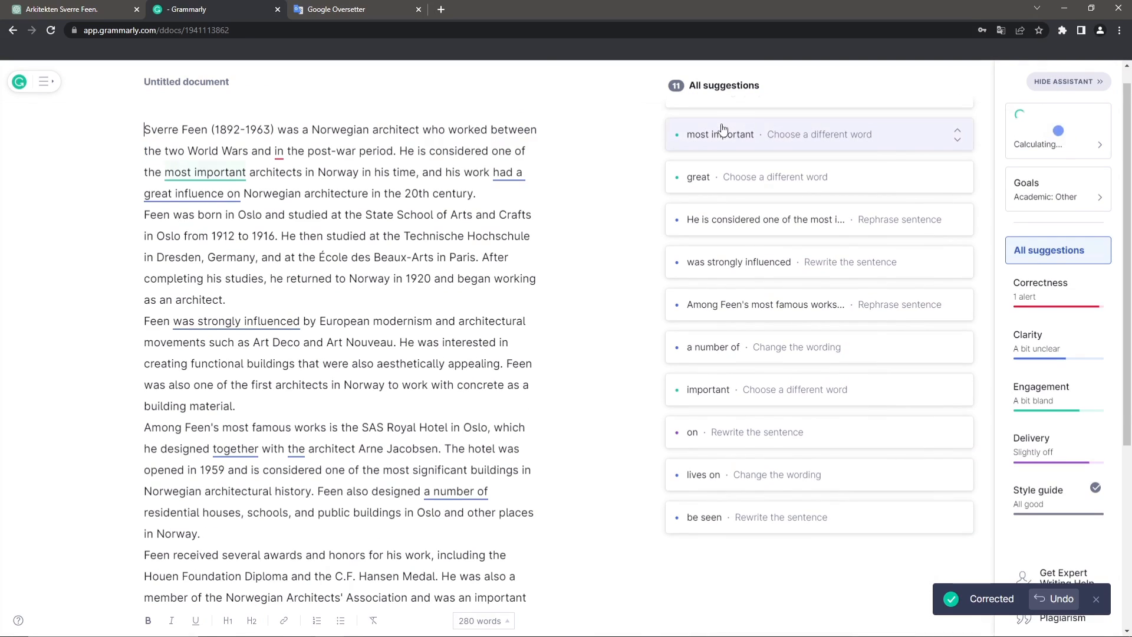
scroll(729, 144, "up", 1)
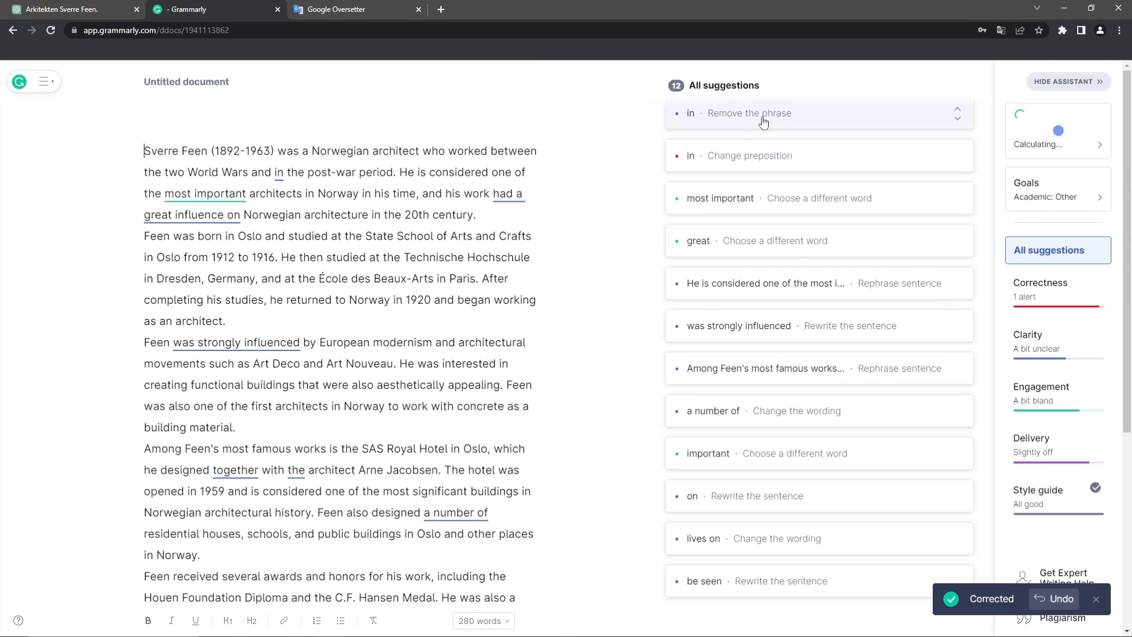
left_click(764, 122)
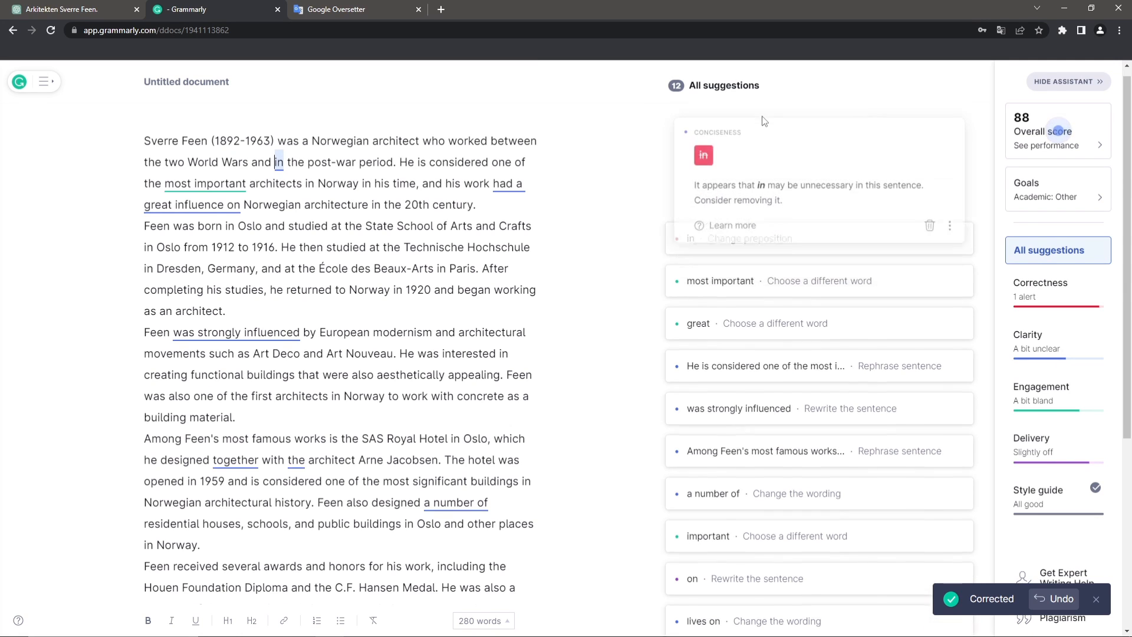
left_click(697, 157)
left_click(722, 127)
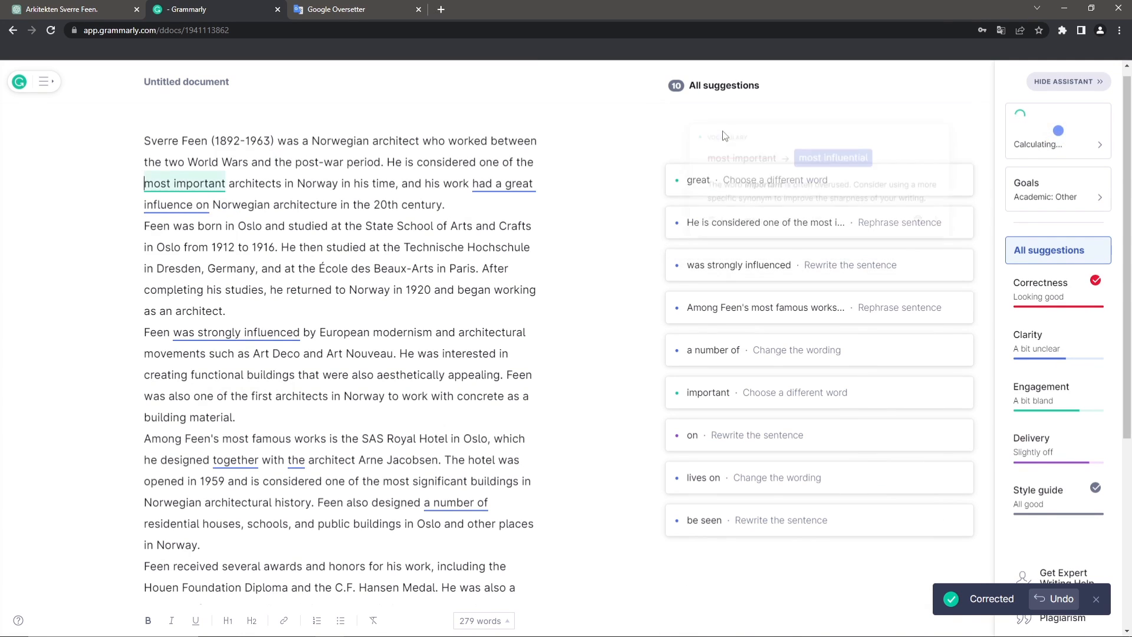
left_click(798, 155)
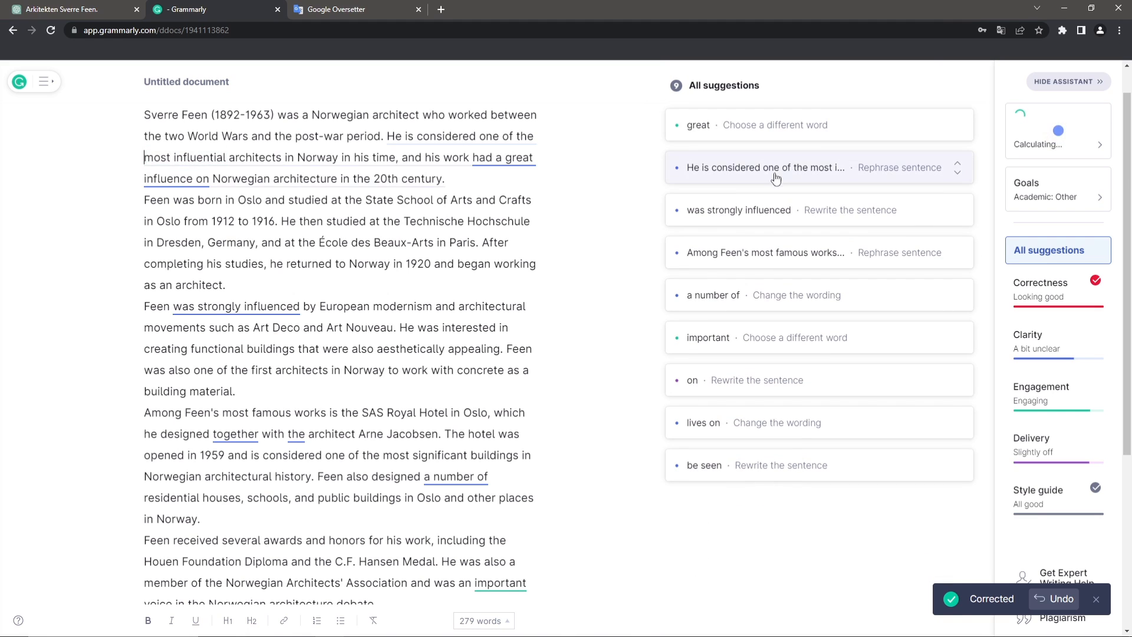
Step: Replace "great" with "significant" and accept the clarity rewrite of that sentence to "significantly influenced"
left_click(738, 132)
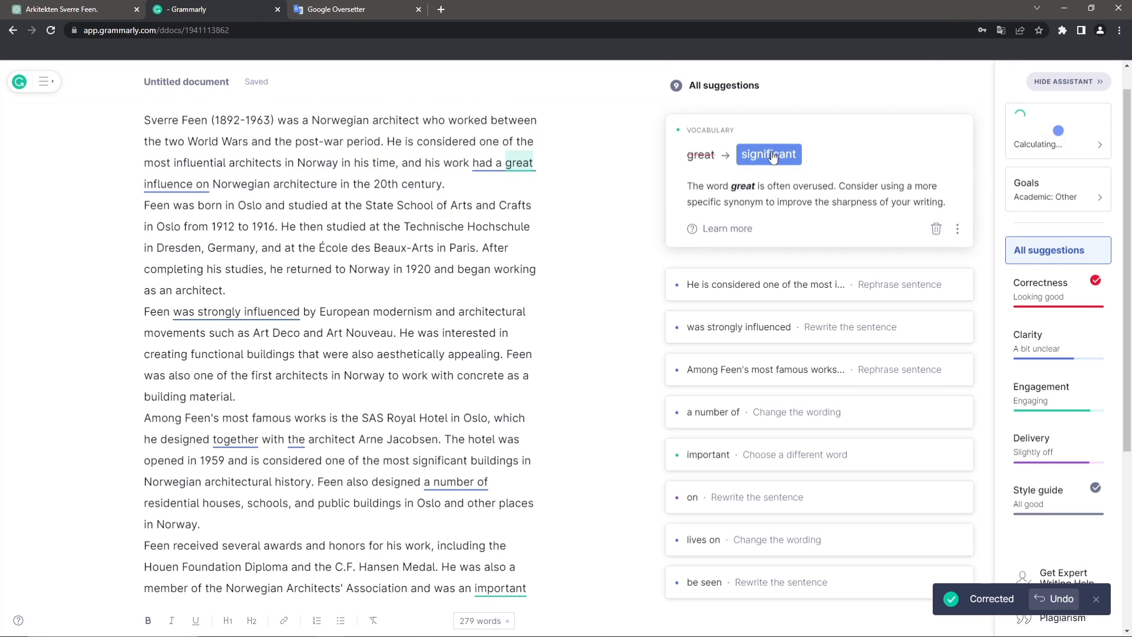
left_click(770, 152)
left_click(725, 125)
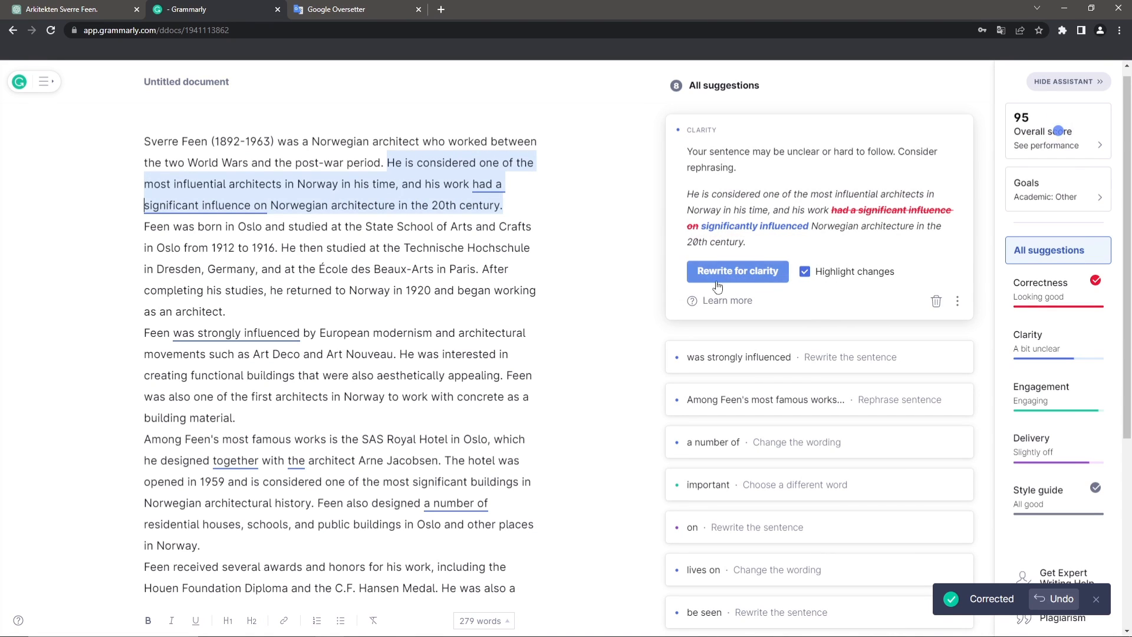
left_click(727, 273)
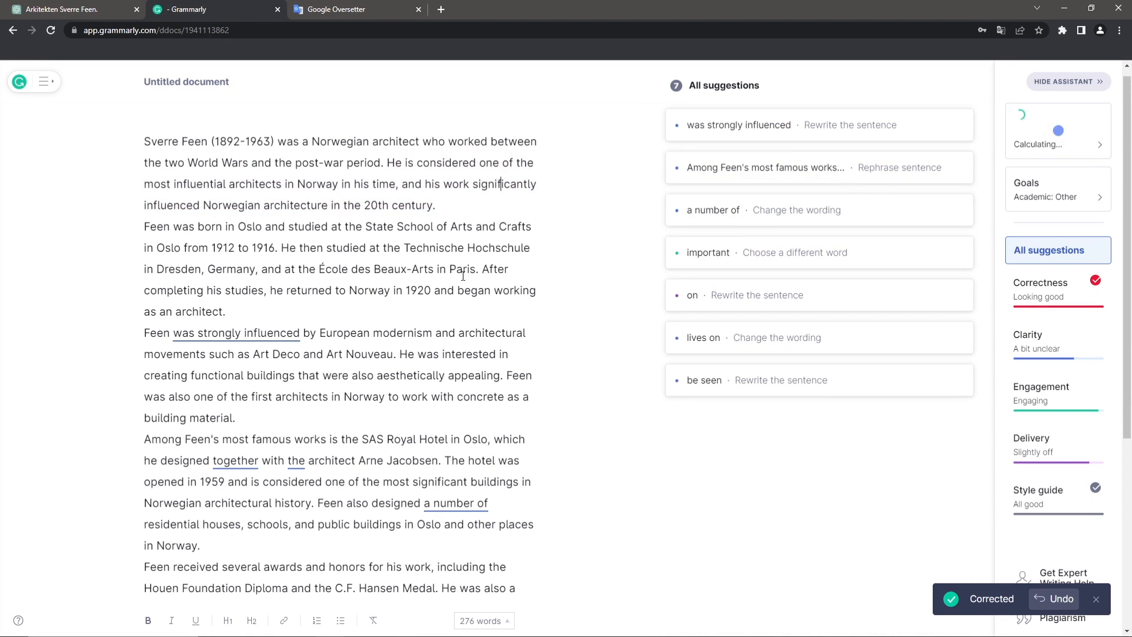
Step: Accept the clarity rewrite that removes "together" and "the" from the SAS Royal Hotel sentence
left_click(718, 138)
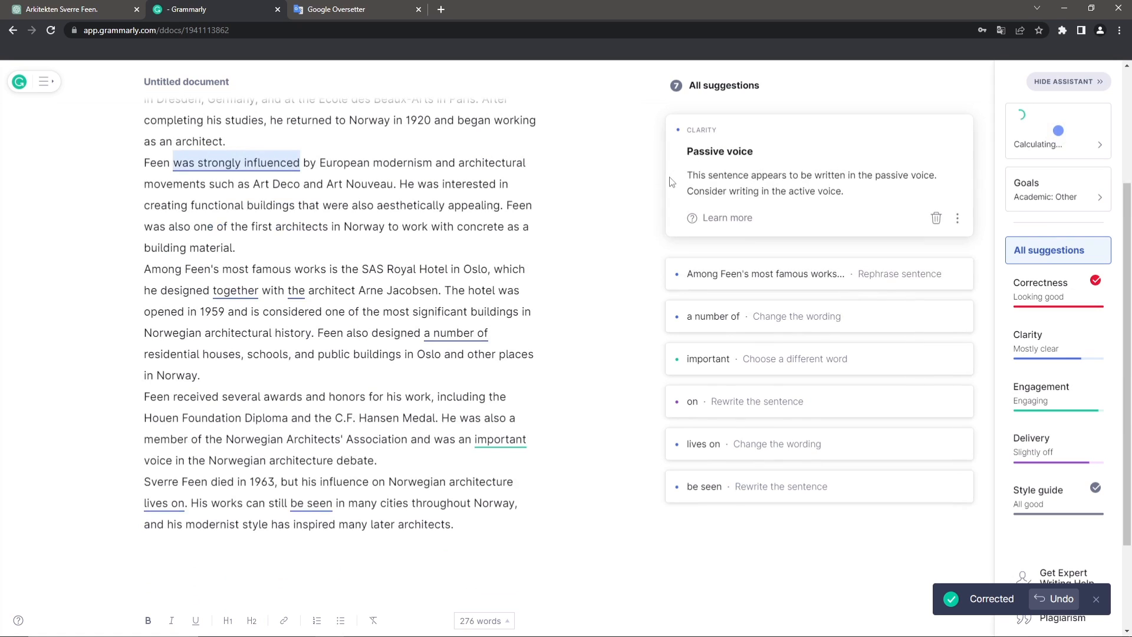
left_click(715, 275)
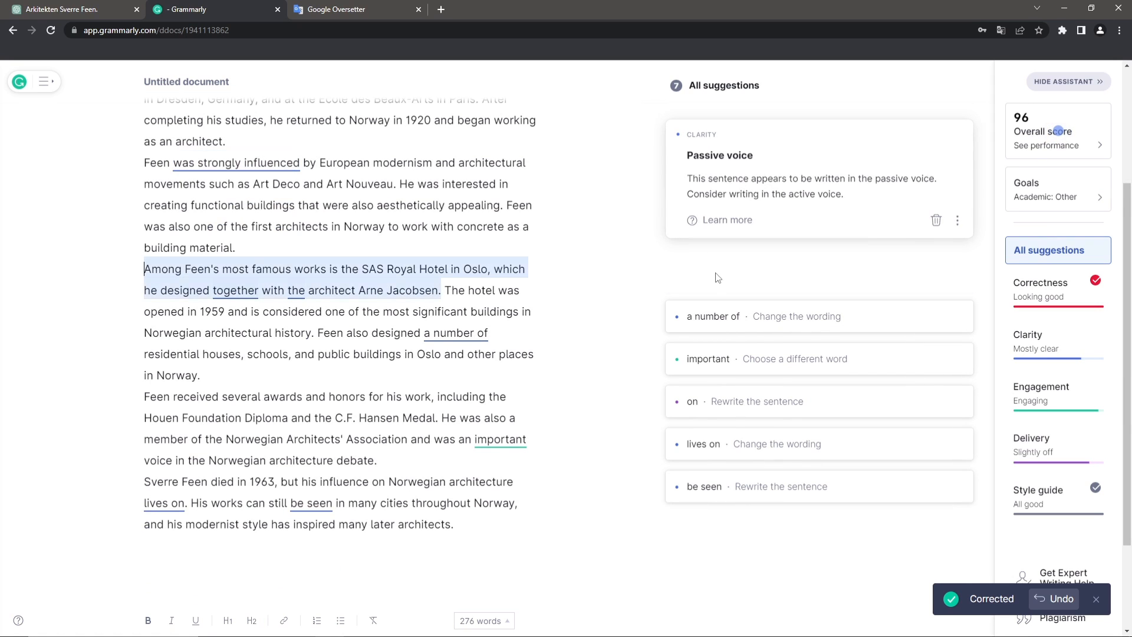
left_click(731, 379)
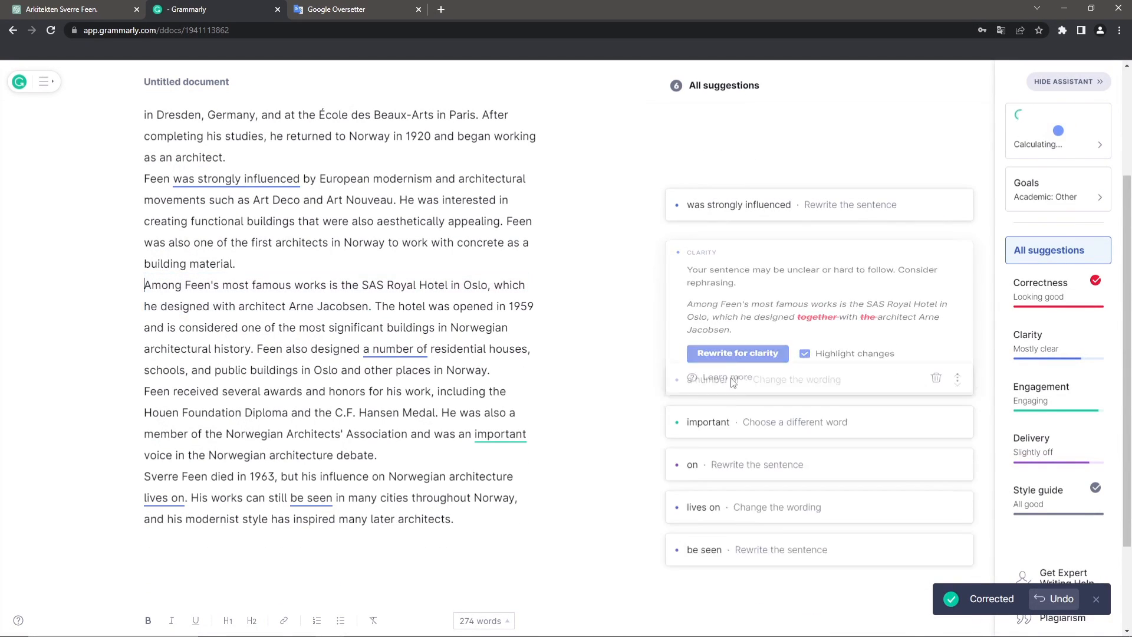
Step: Review the passive voice suggestion and replace "a number of" with "several" in the sentence about residential houses
left_click(721, 208)
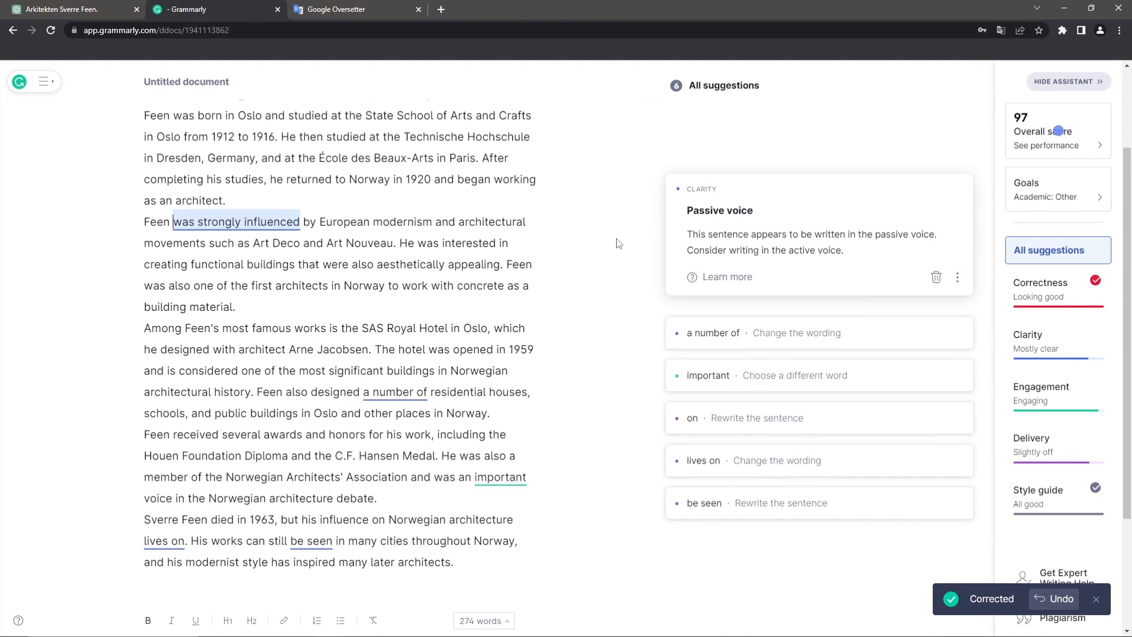
left_click(690, 333)
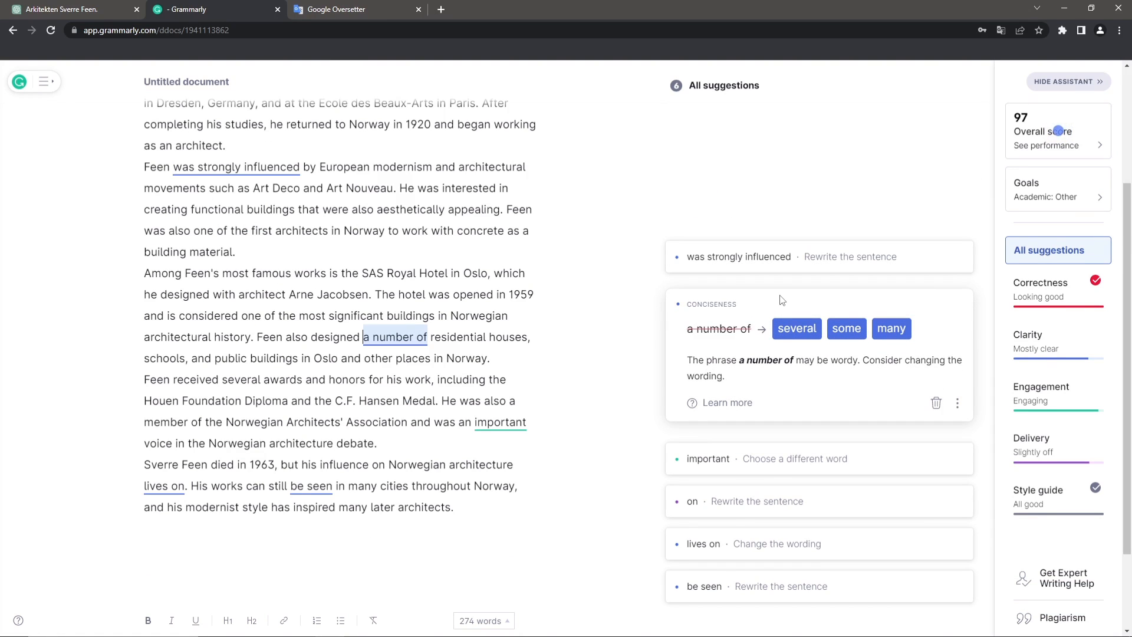
left_click(791, 334)
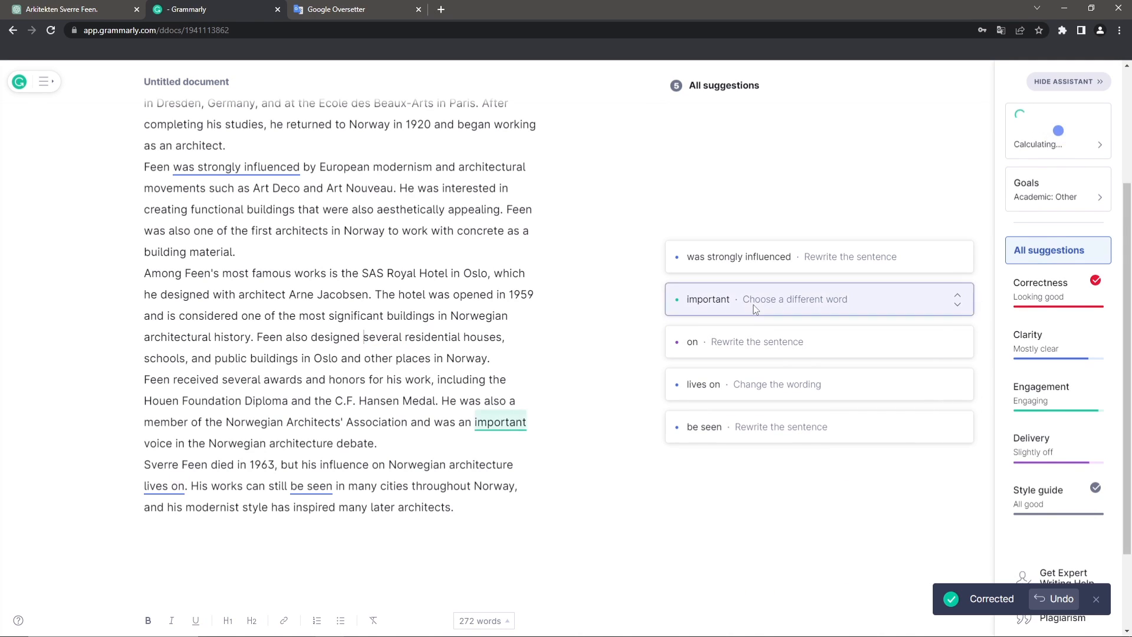
Step: Accept the replacements of "important" with "essential" and "lives on" with "continues", and review the passive voice suggestion for "be seen"
left_click(755, 309)
left_click(789, 308)
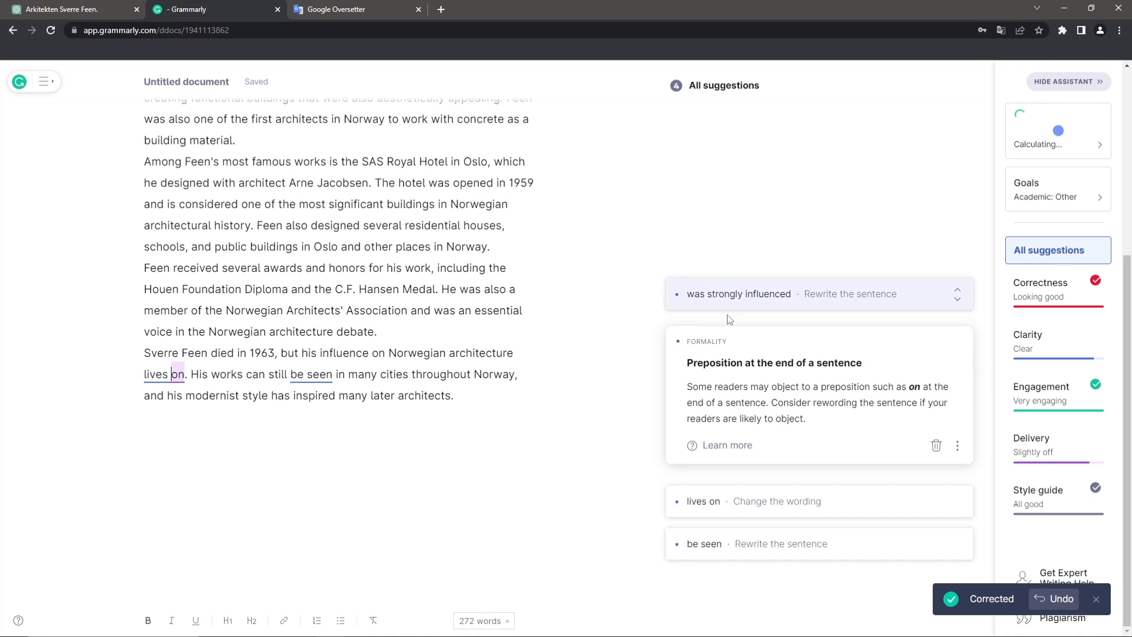
left_click(714, 497)
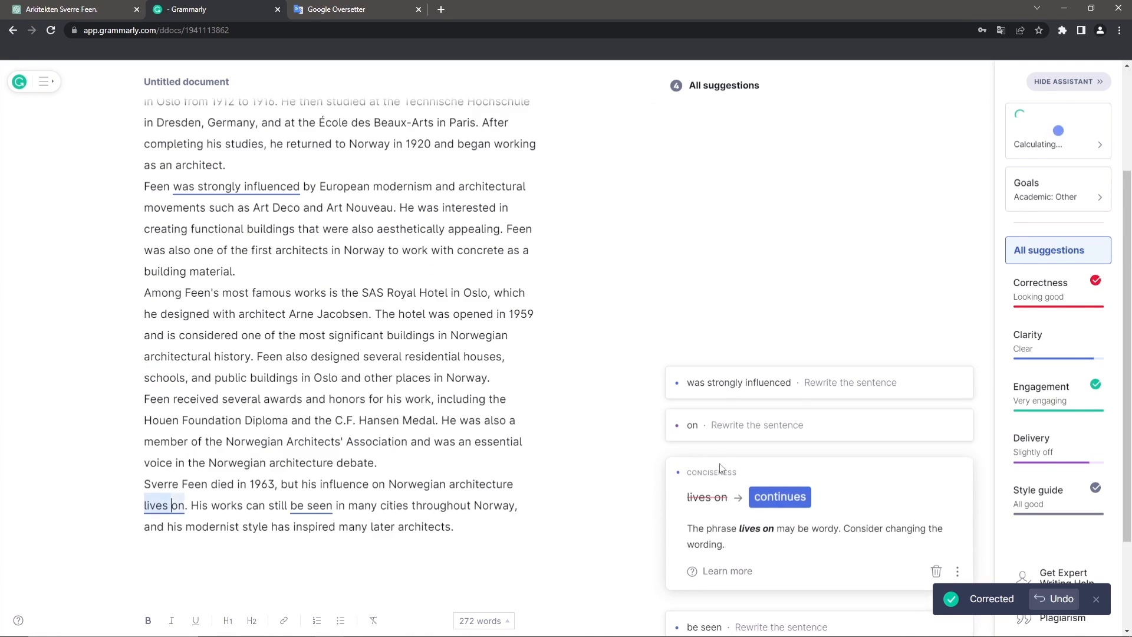
left_click(773, 496)
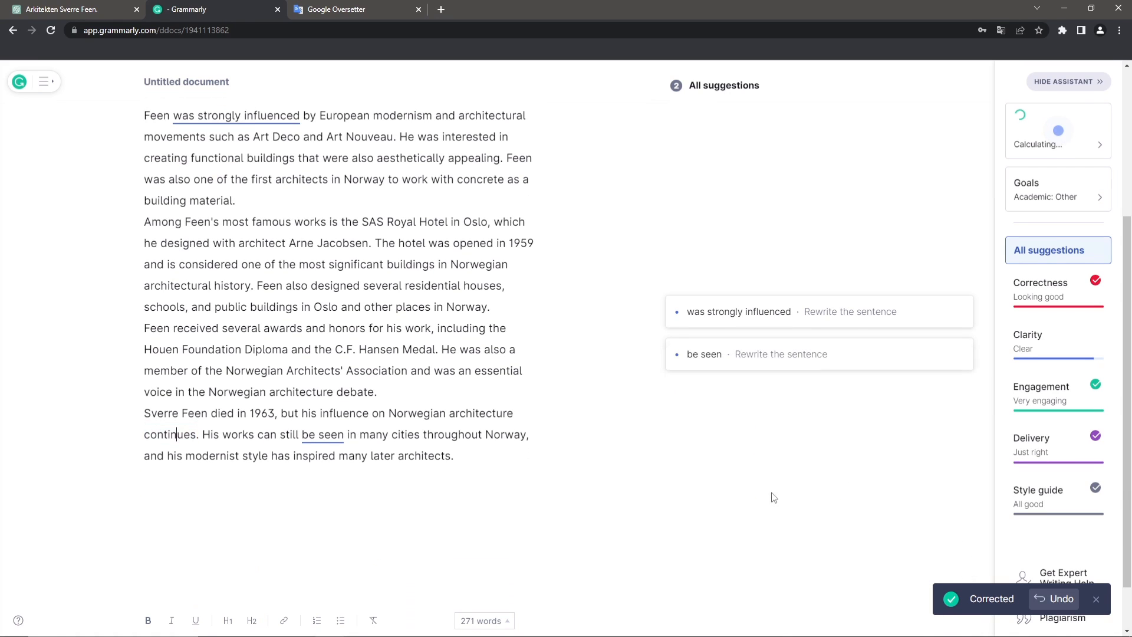
left_click(735, 357)
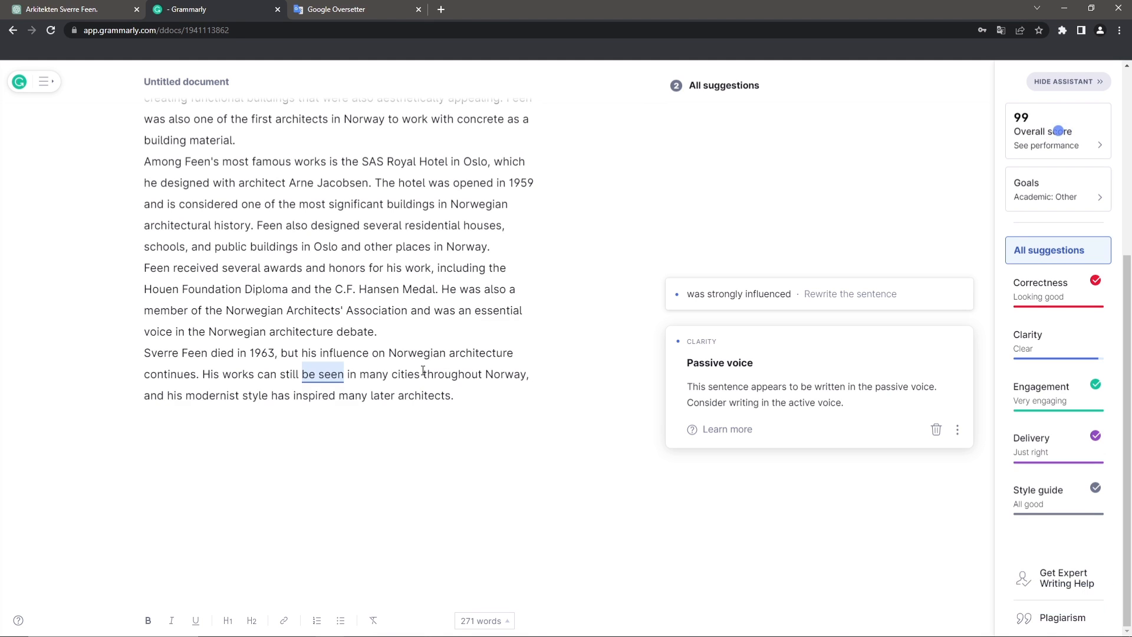
Step: Copy the article text and insert a blank line after the second, third and fifth paragraphs
left_click_drag(458, 389, 137, 151)
key("ctrl+c")
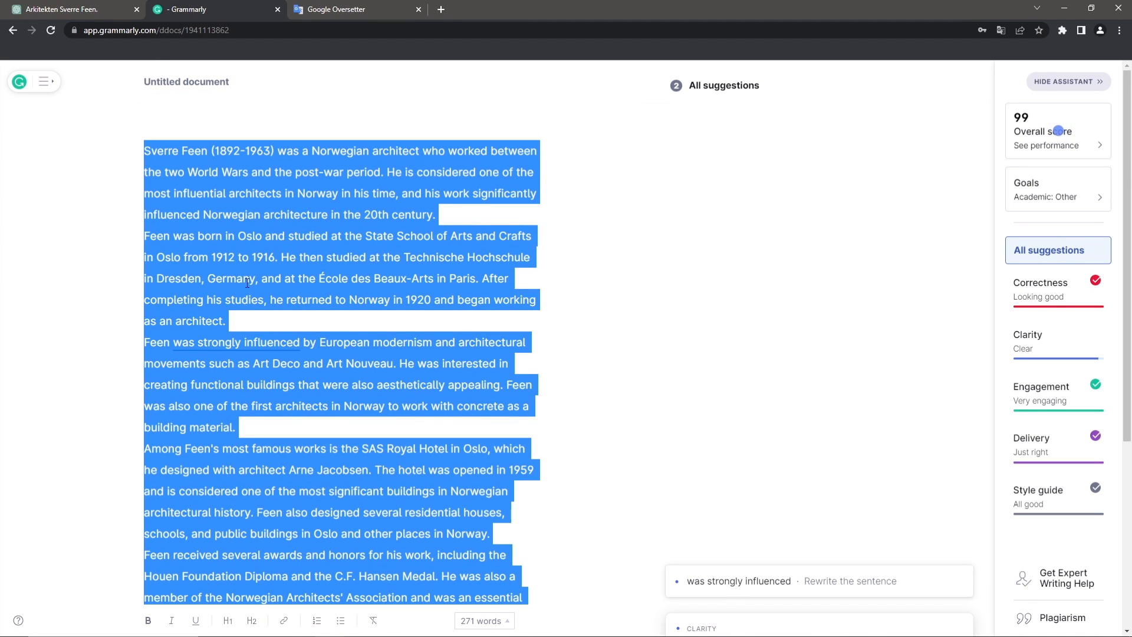
left_click(255, 323)
key("Return")
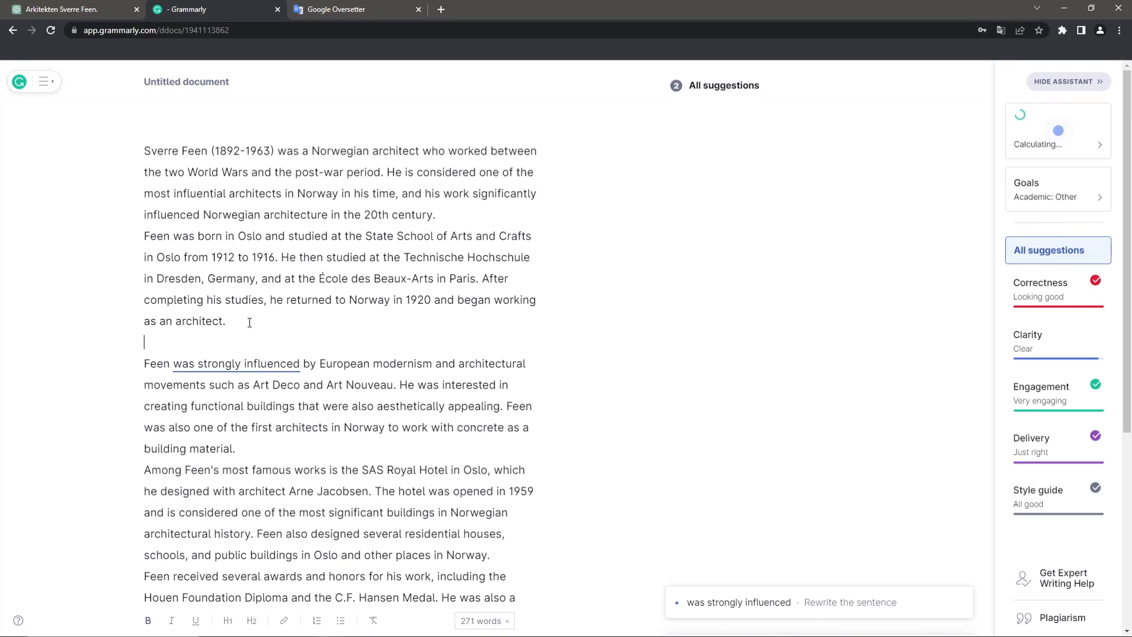
left_click(263, 451)
key("Return")
scroll(393, 336, "down", 5)
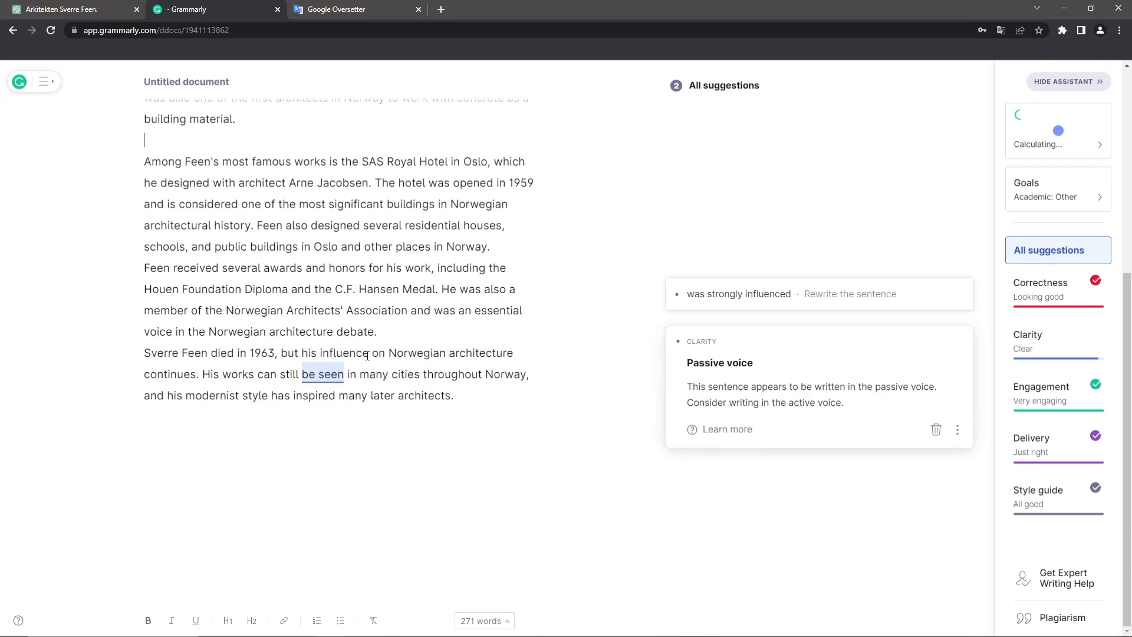
left_click(392, 336)
key("Return")
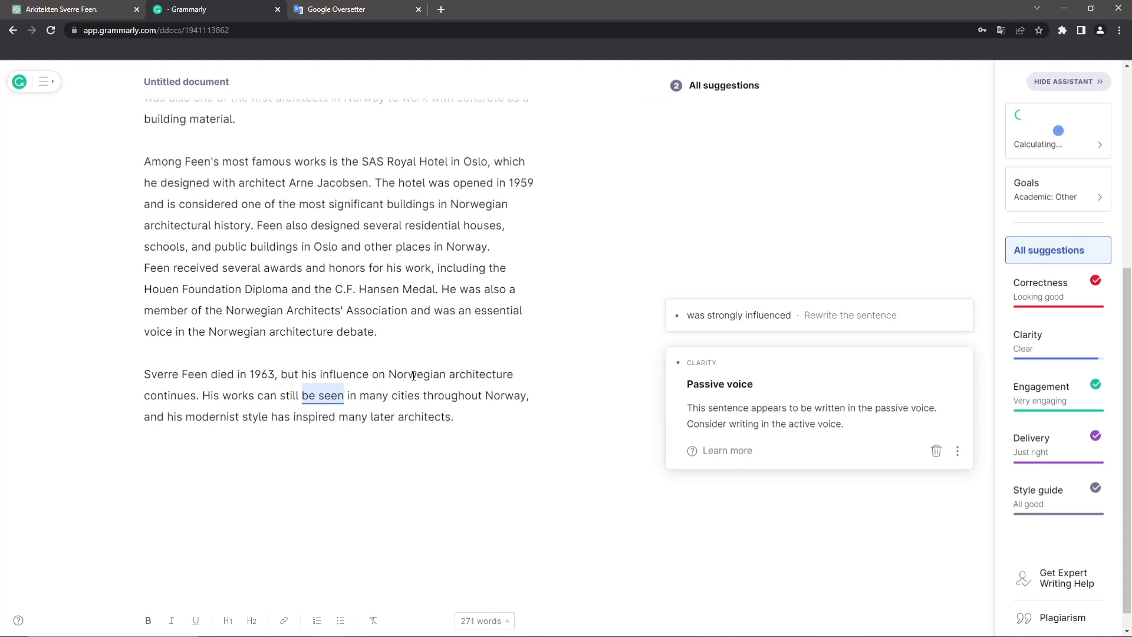
Step: Copy the whole corrected text, switch to Google Translate and replace the English source text with it for translation into Norwegian
key("ctrl+a")
left_click(336, 9)
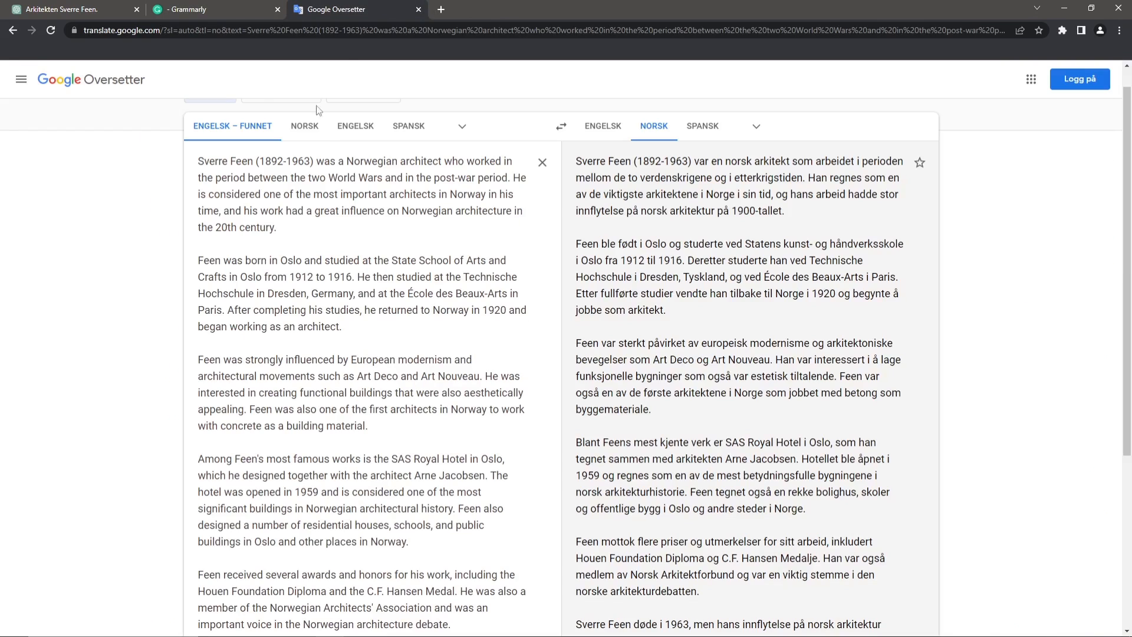
key("ctrl+a")
key("ctrl+v")
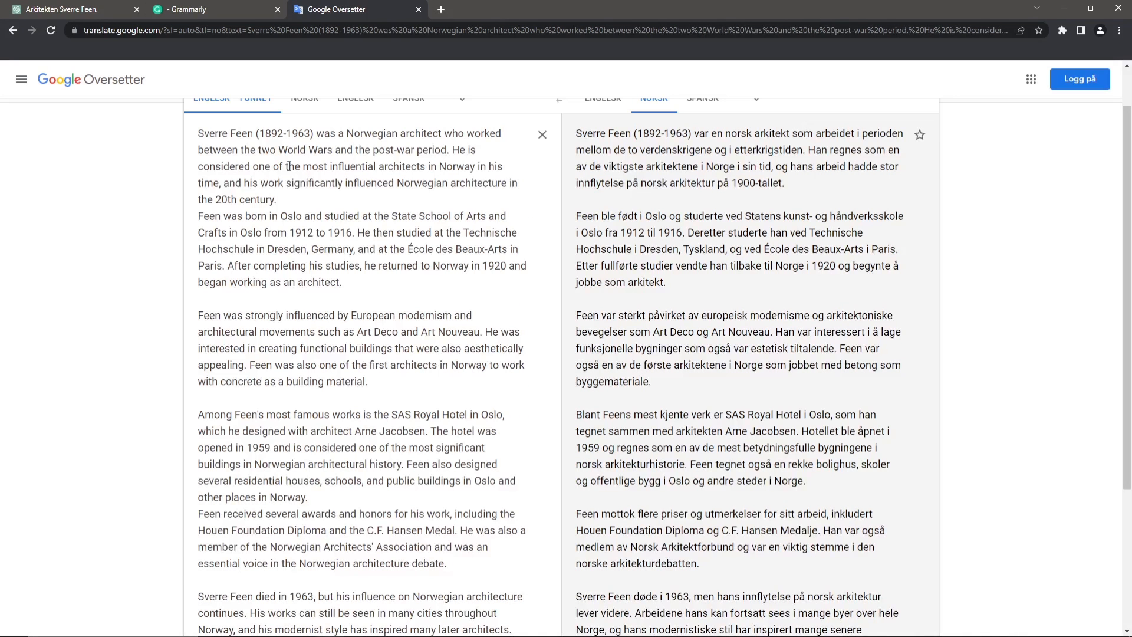
Step: Add a blank line after the first paragraph of the English source text and select the entire source text
left_click(308, 200)
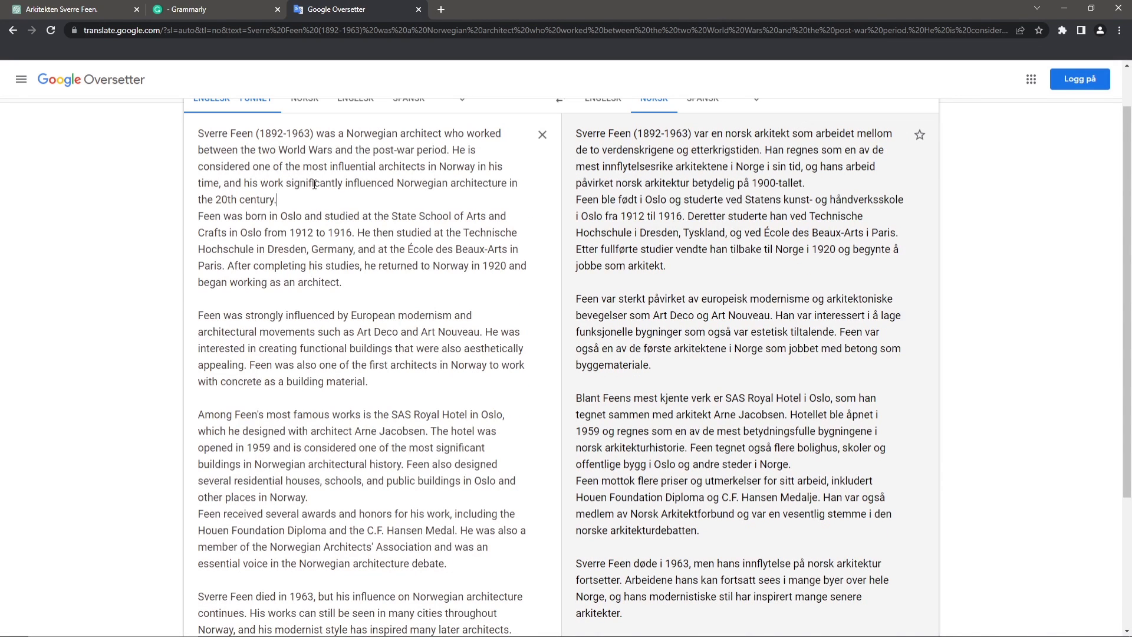
key("Return")
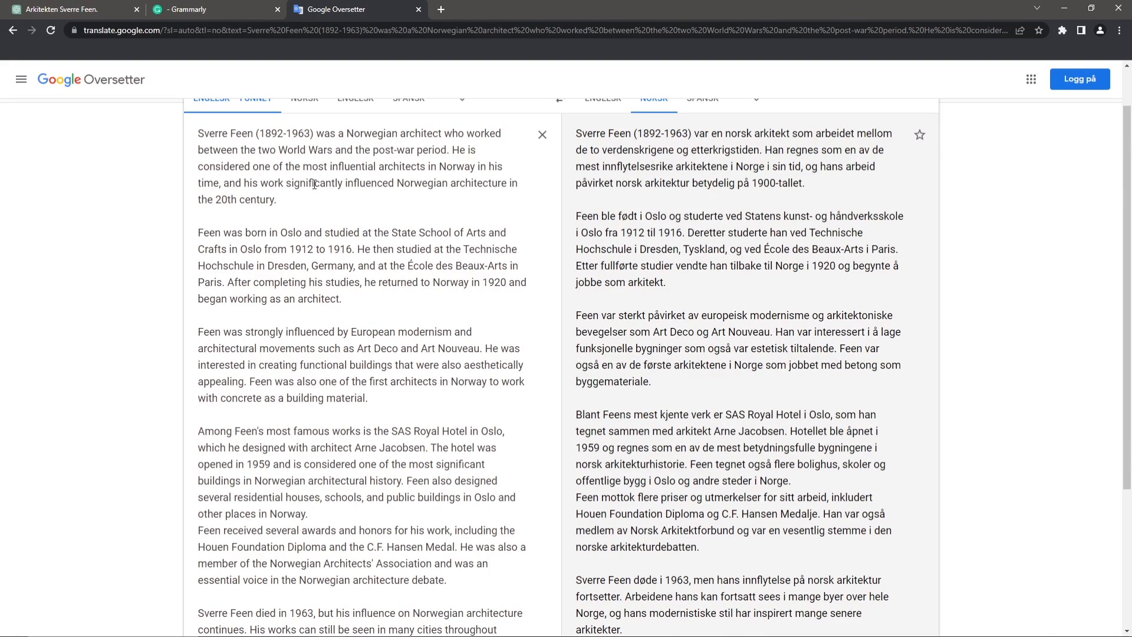
scroll(342, 239, "down", 4)
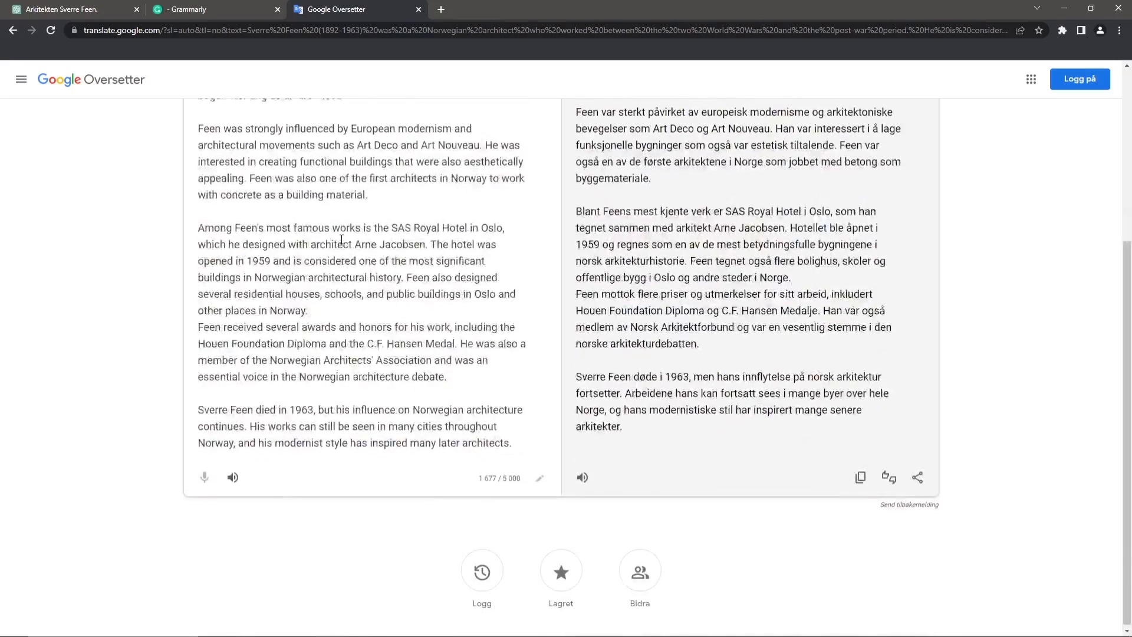
scroll(341, 239, "up", 5)
key("ctrl+a")
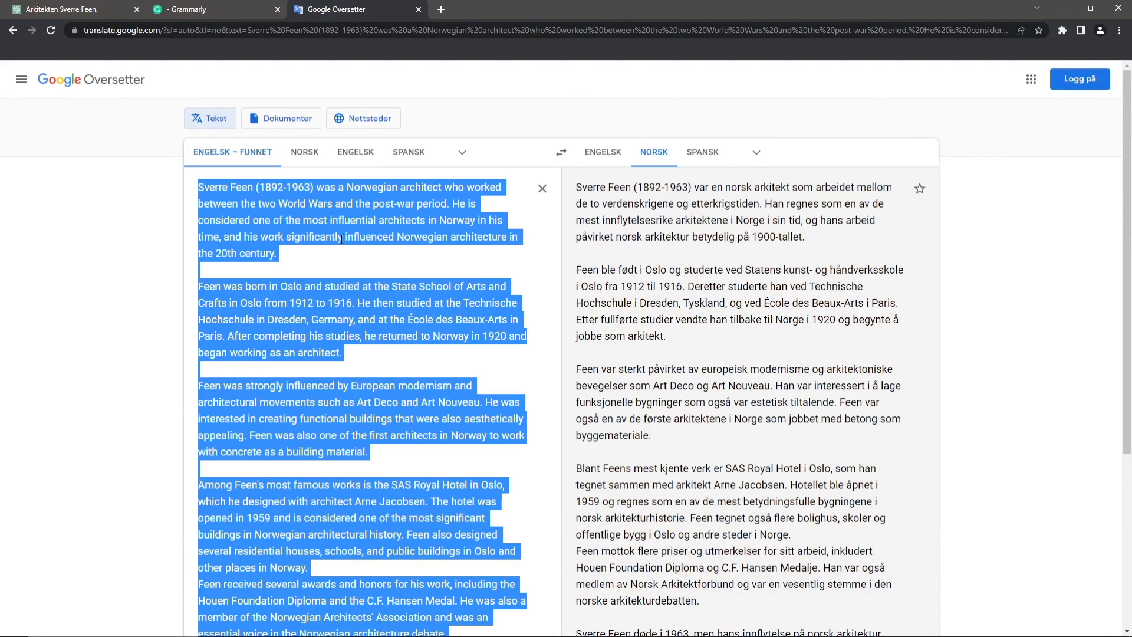
Step: Switch back to Grammarly and insert a blank line between the first and second paragraphs of the document
left_click(237, 4)
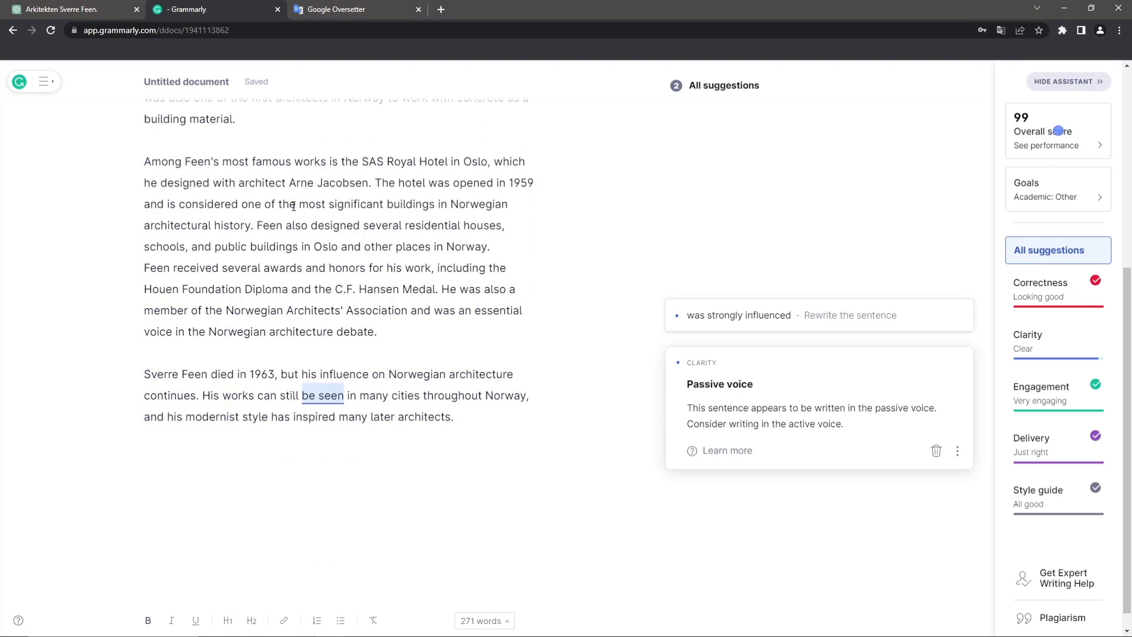
scroll(294, 206, "up", 10)
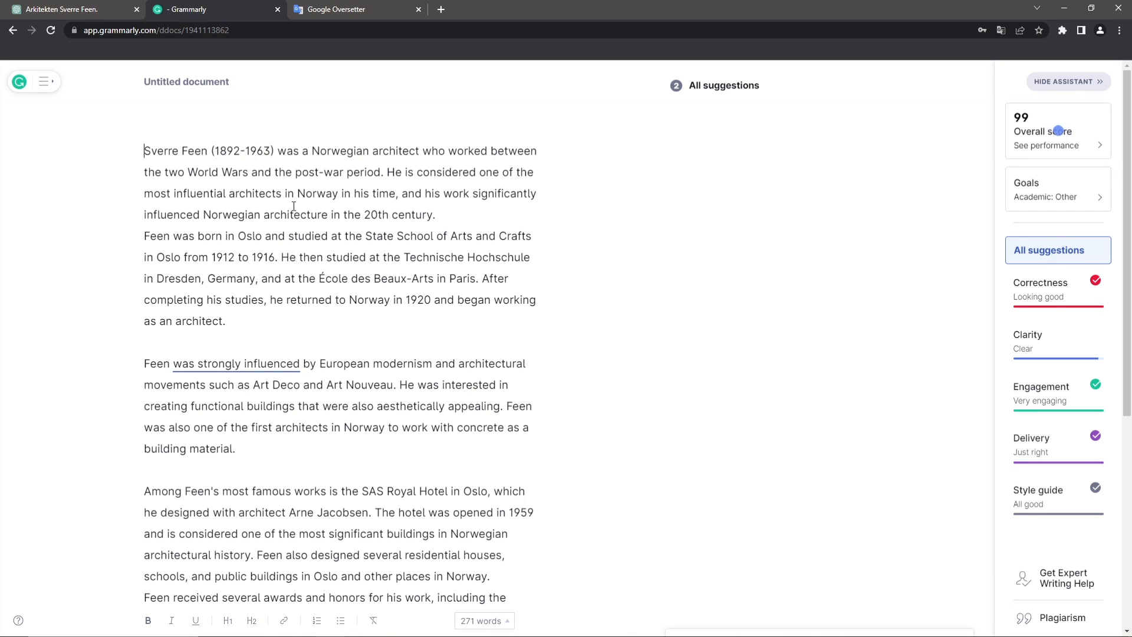
left_click(450, 212)
key("Return")
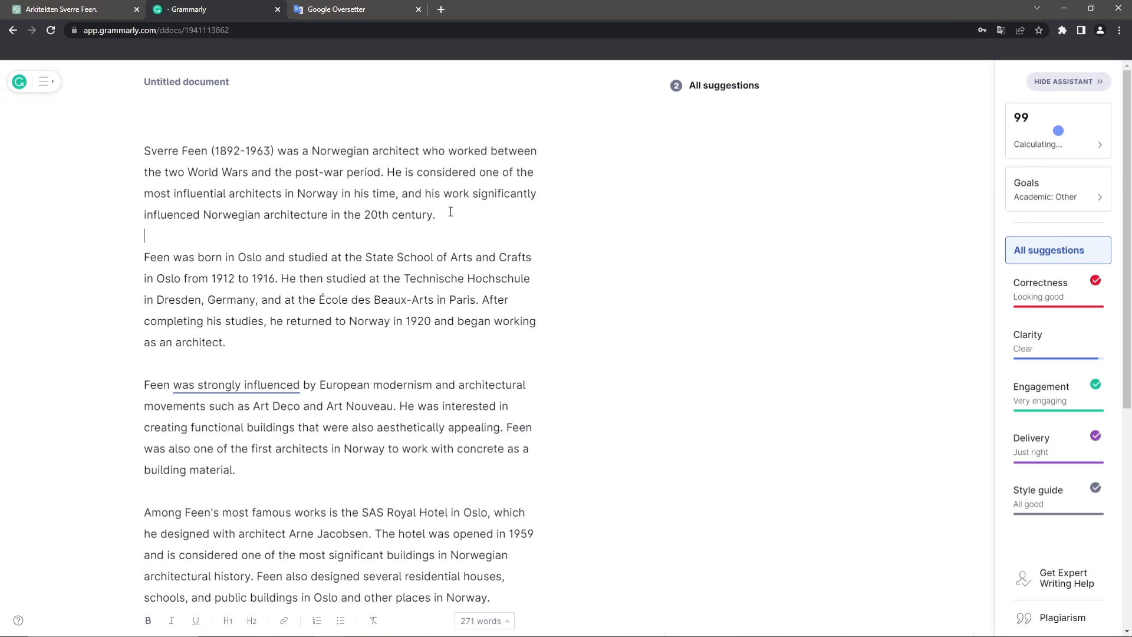